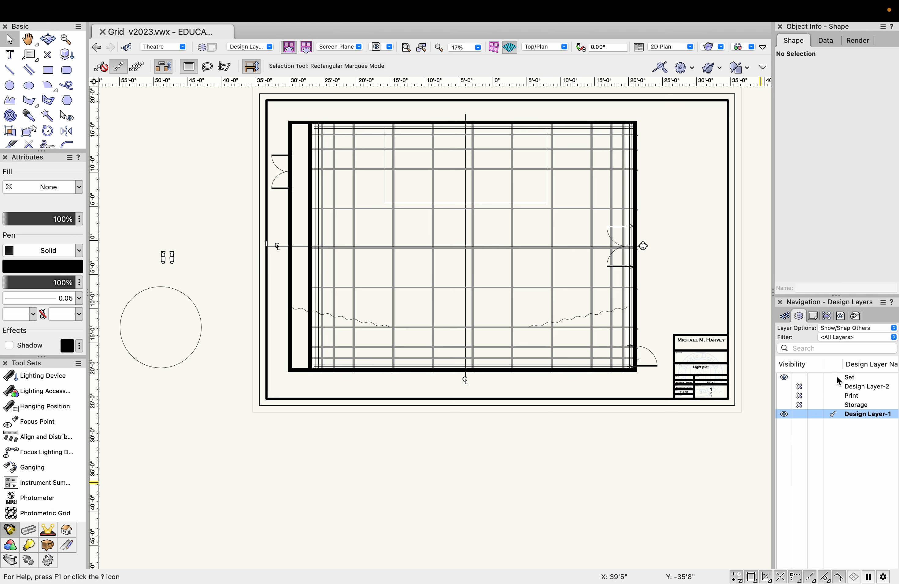
Set the layer options to Show Others after trying Gray Others, and decline saving a backup copy of the document.
click(854, 329)
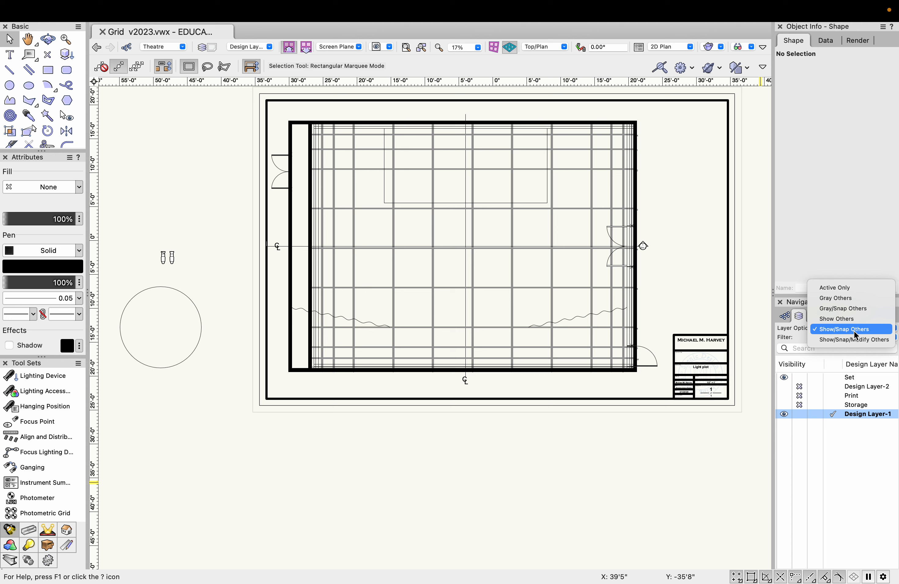
click(856, 298)
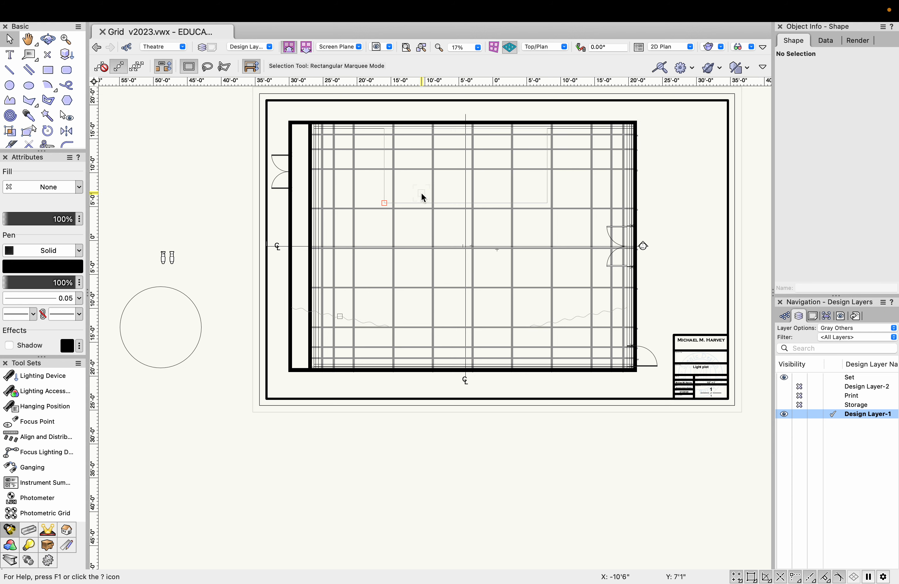
click(880, 328)
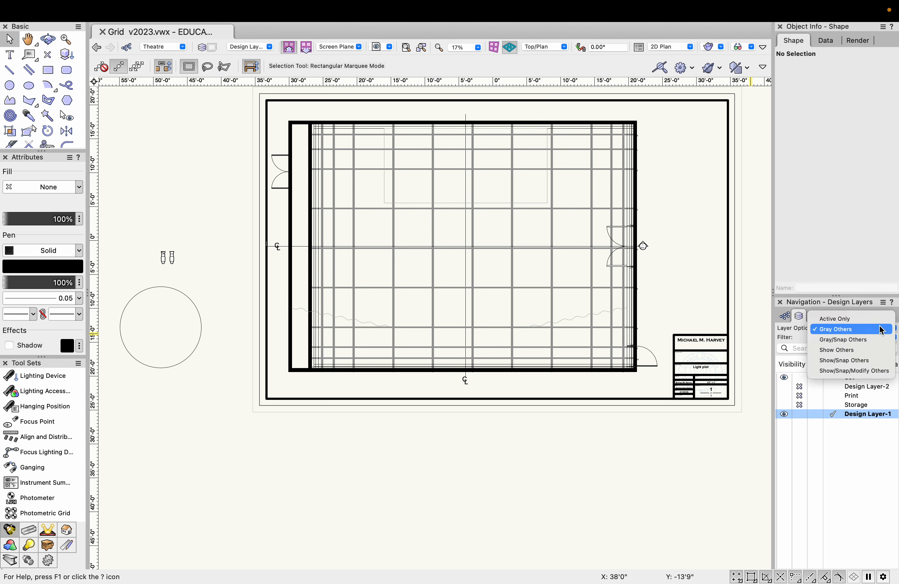
click(869, 350)
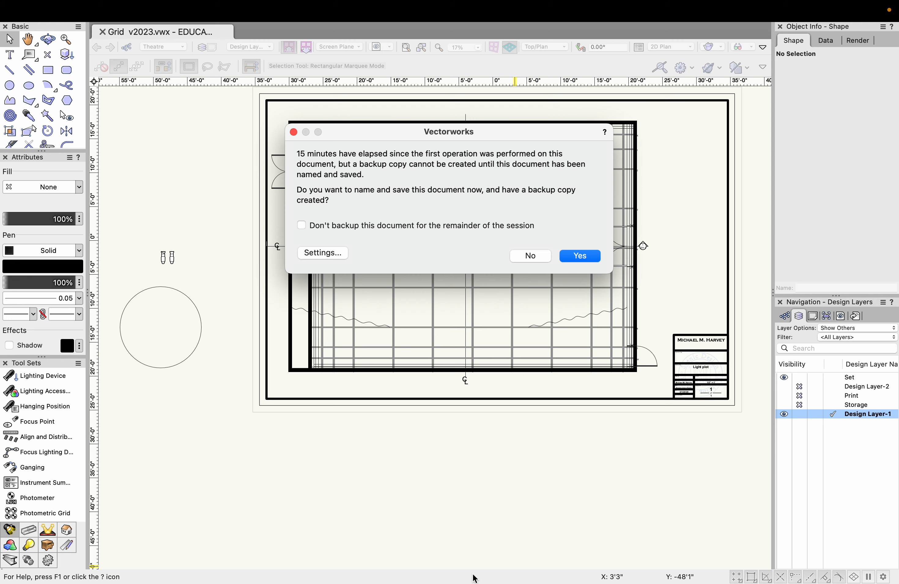
click(522, 258)
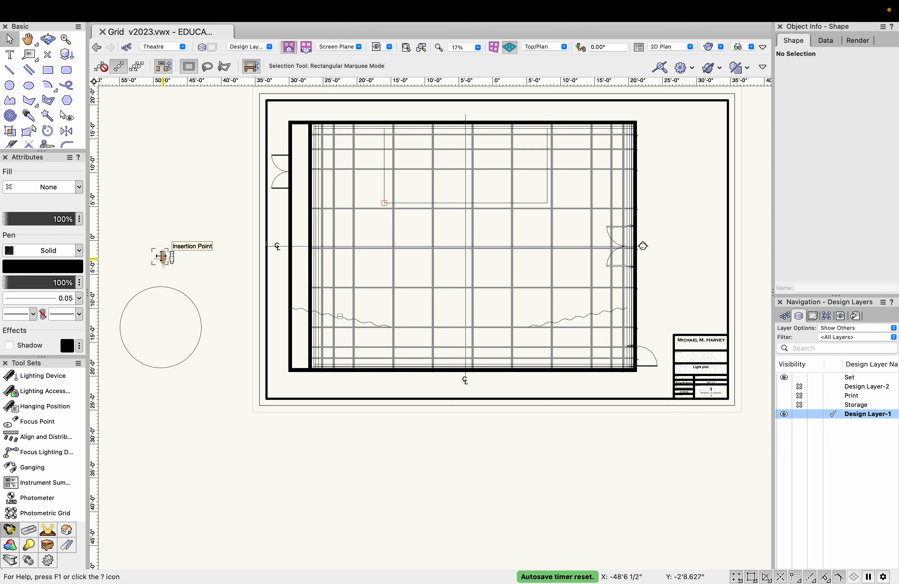
Insert a Light Instr ETC Source 4 36deg lighting device beside the two existing fixtures outside the plot border.
scroll(159, 257, up, 3)
scroll(159, 257, up, 3)
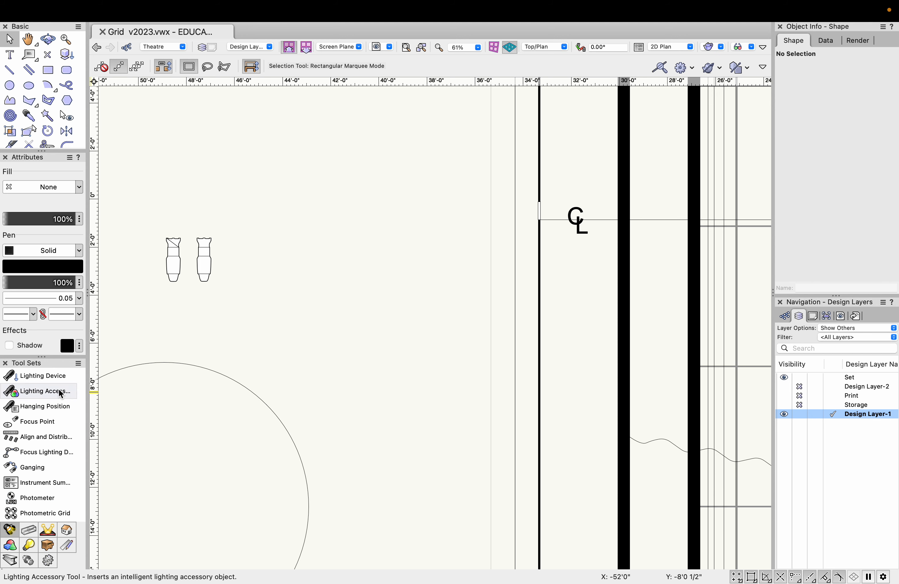
click(57, 377)
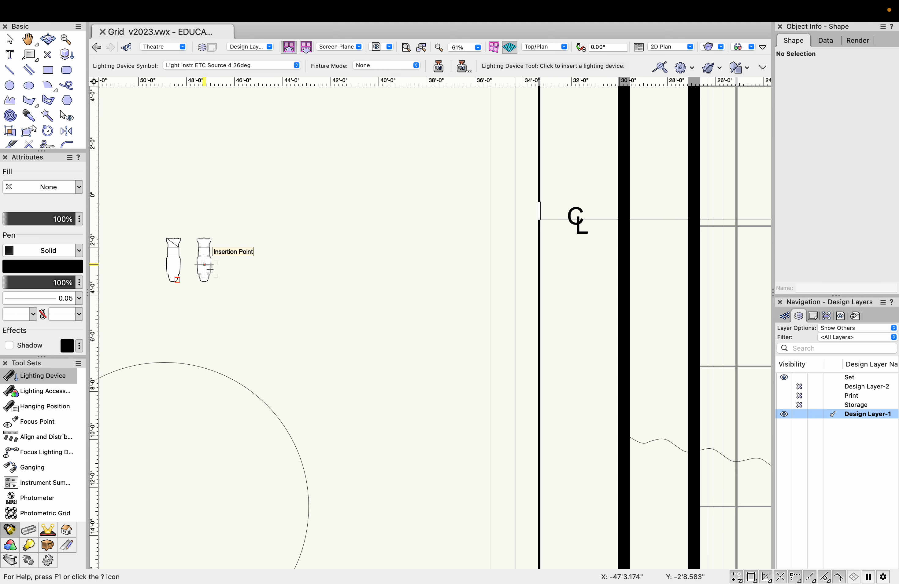
click(233, 266)
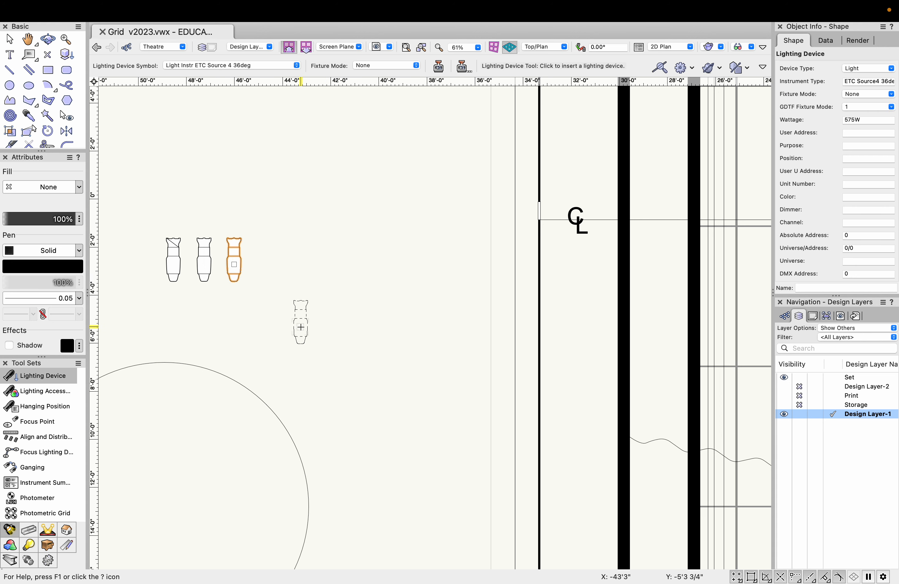
click(236, 267)
click(236, 267)
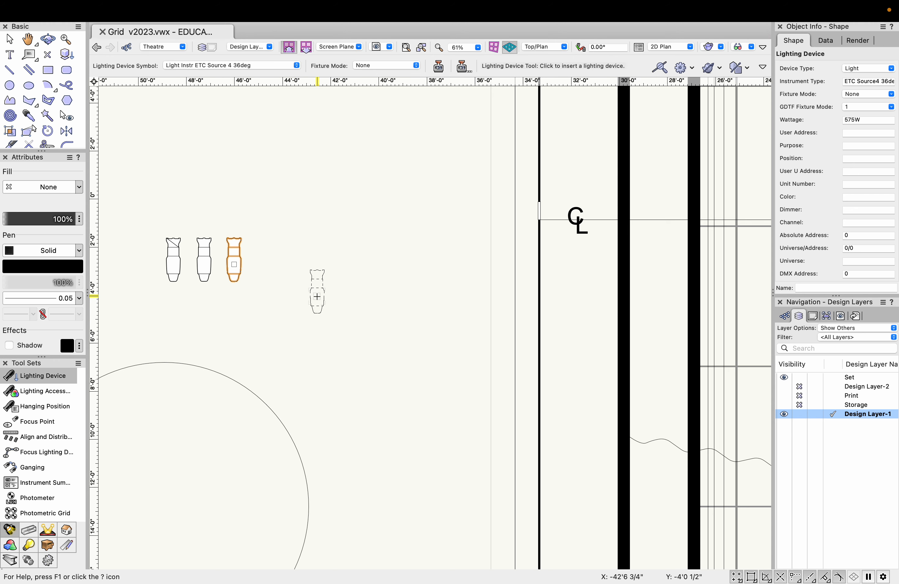
key(x)
Change the third fixture's symbol to Light Instr ETC Source 4 50deg from the Source 4 folder, replacing the symbol definition in the document.
double_click(235, 264)
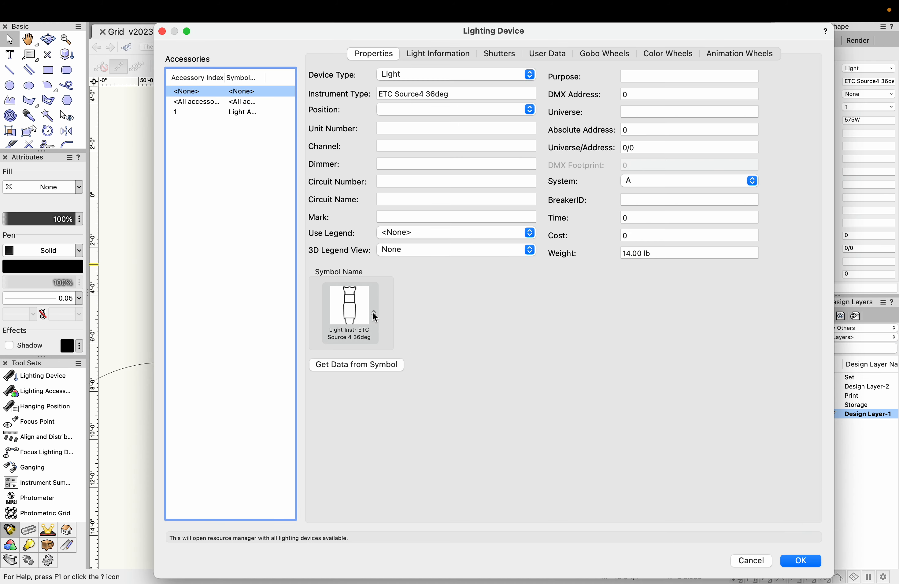
click(374, 316)
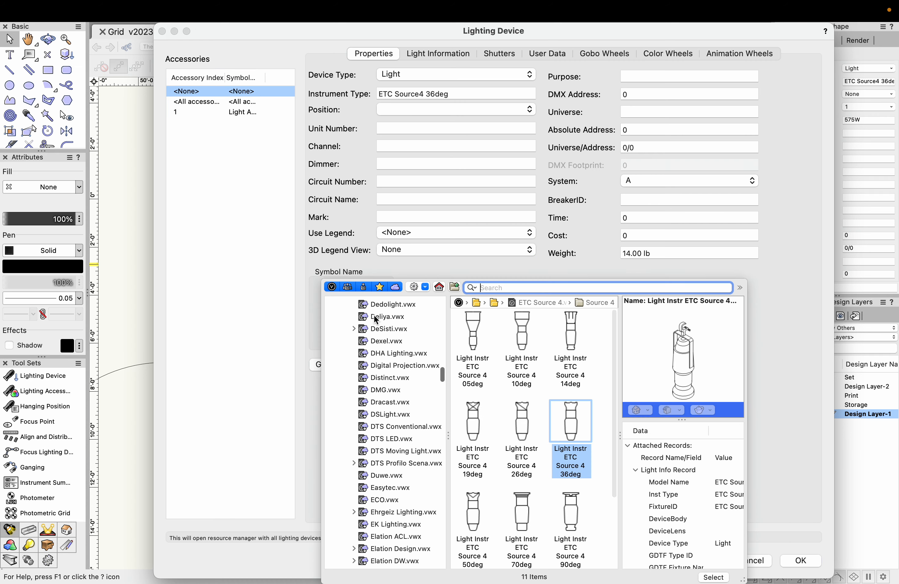
scroll(551, 495, down, 3)
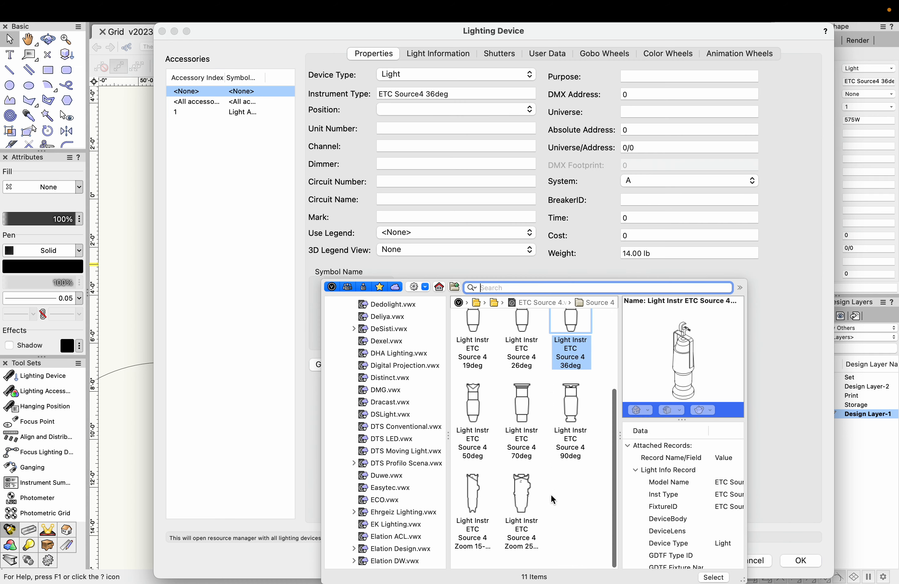
scroll(550, 494, up, 2)
scroll(550, 495, up, 1)
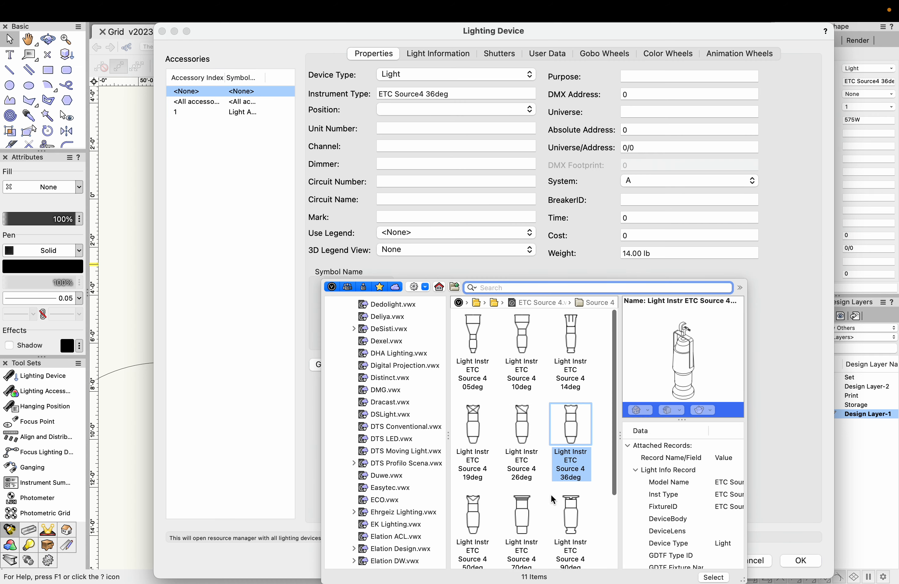
scroll(550, 495, down, 3)
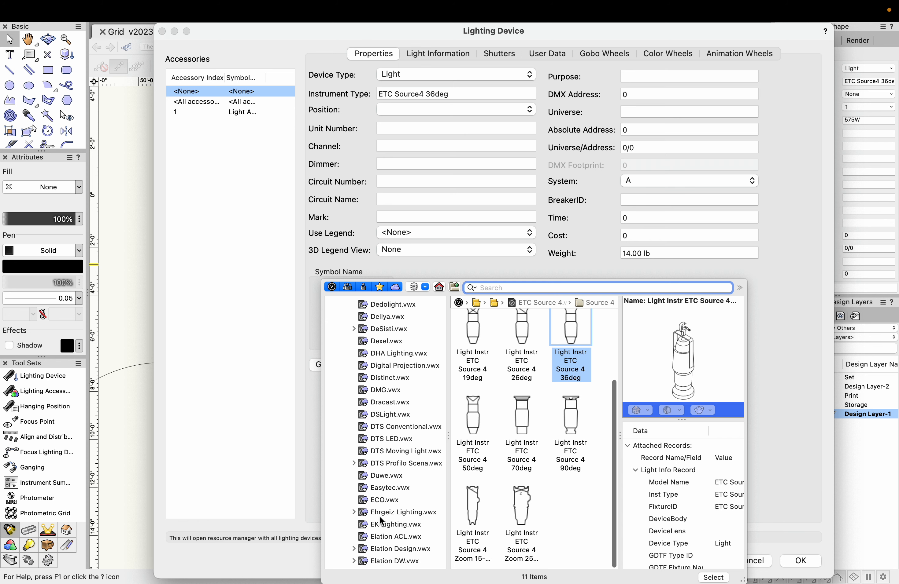
scroll(380, 518, down, 12)
scroll(380, 516, down, 5)
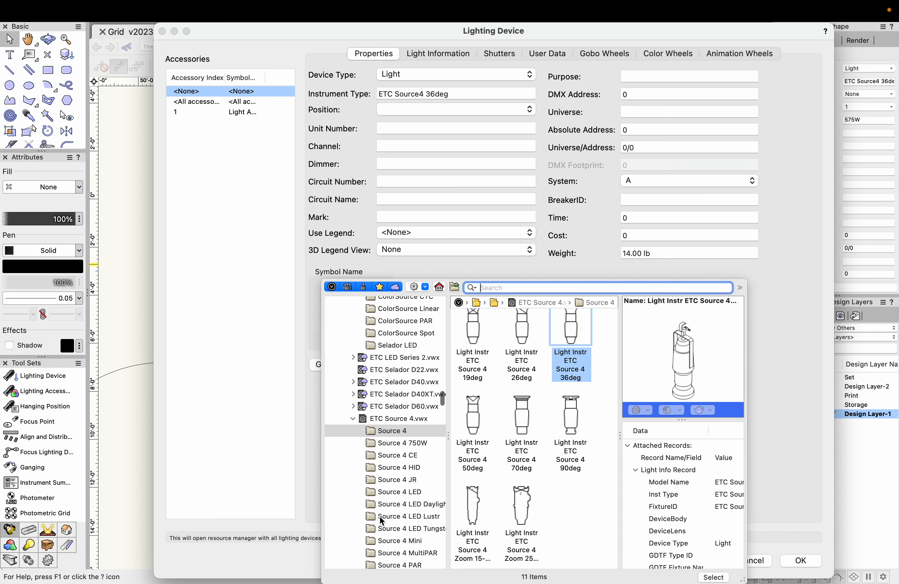
scroll(381, 356, up, 10)
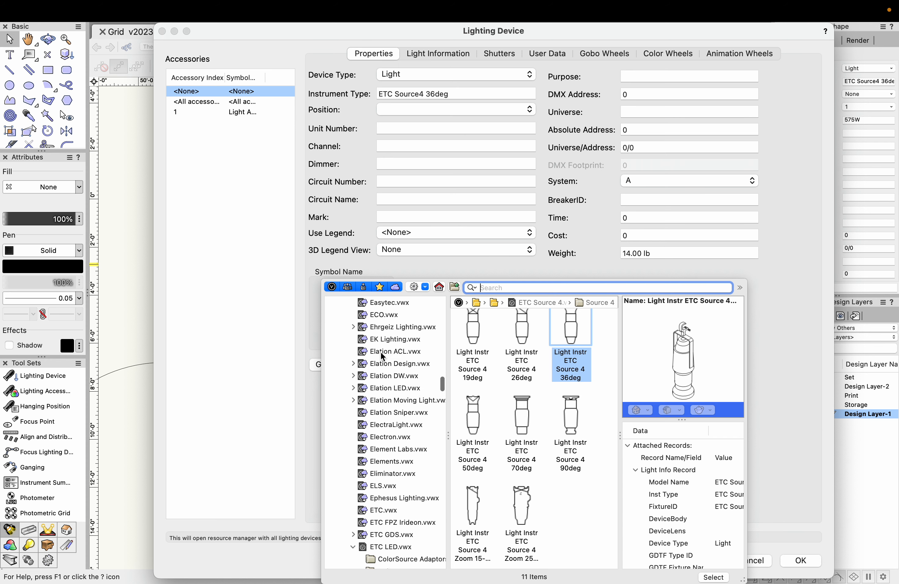
scroll(381, 356, down, 5)
scroll(382, 356, down, 6)
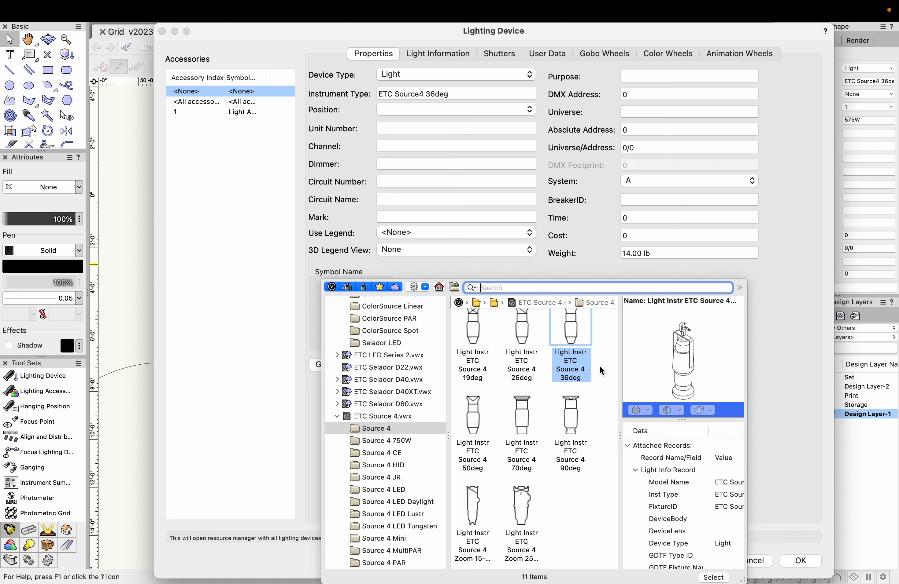
click(476, 434)
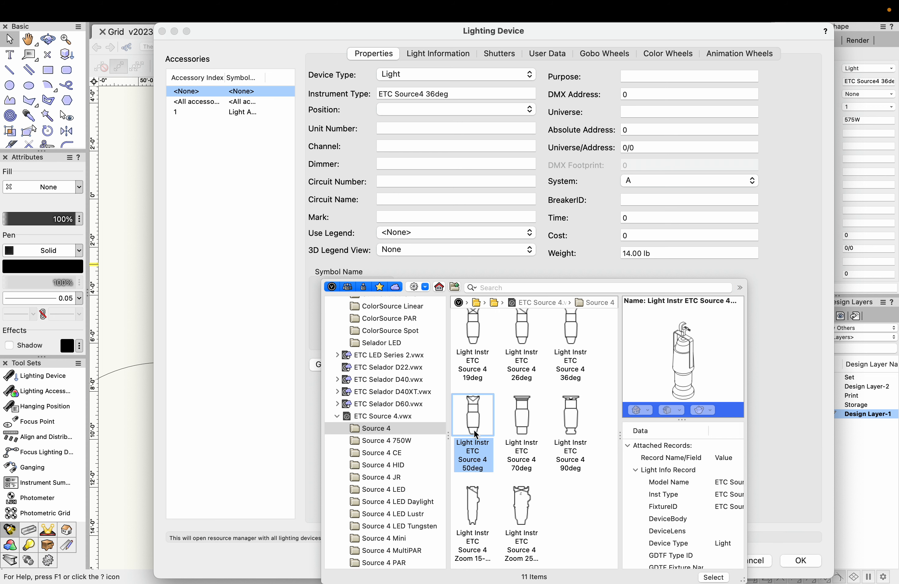
click(720, 577)
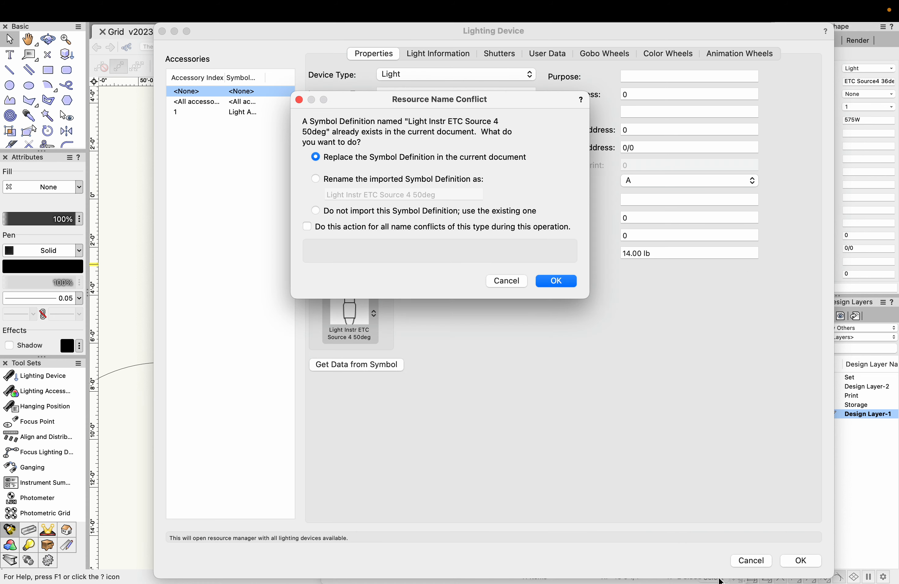
click(557, 282)
click(802, 561)
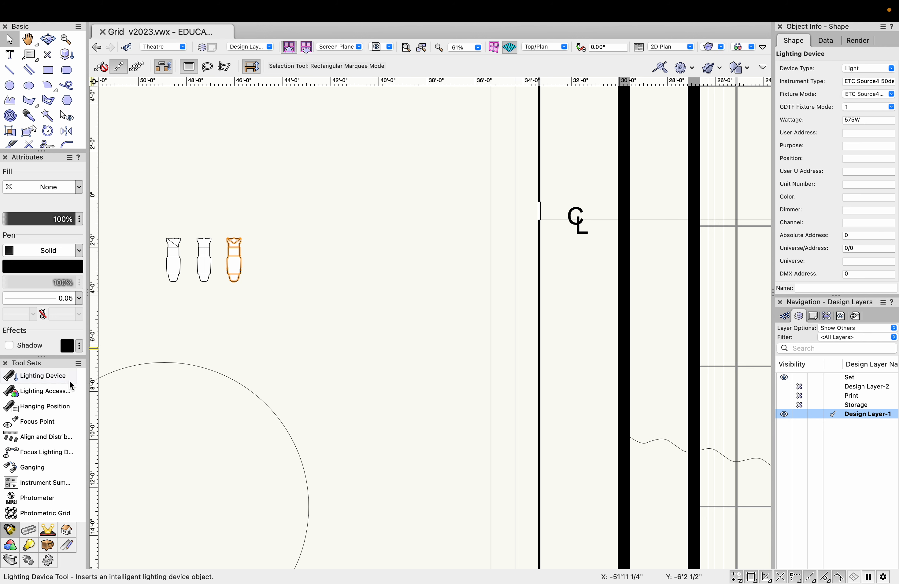
Insert two more Light Instr ETC Source 4 36deg lighting devices to extend the fixture row to the right.
click(42, 375)
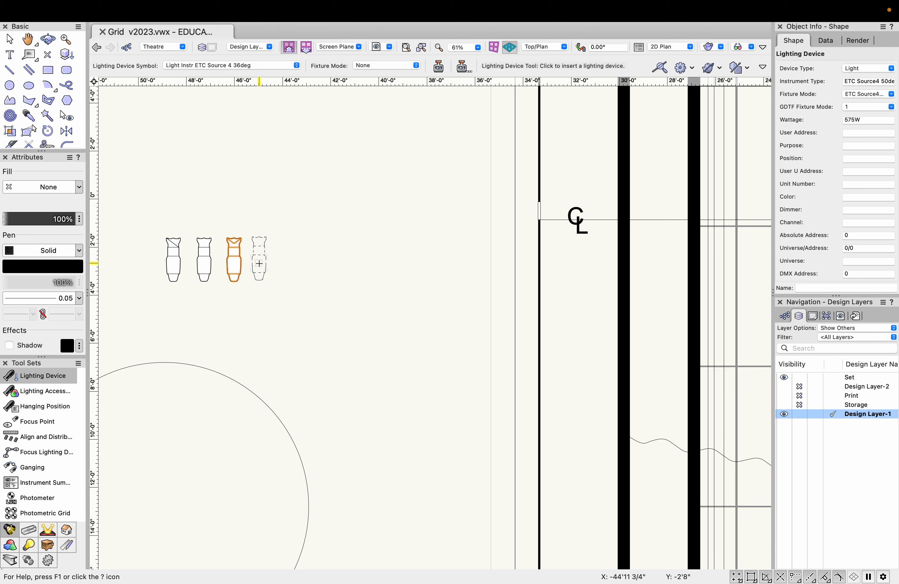
click(259, 265)
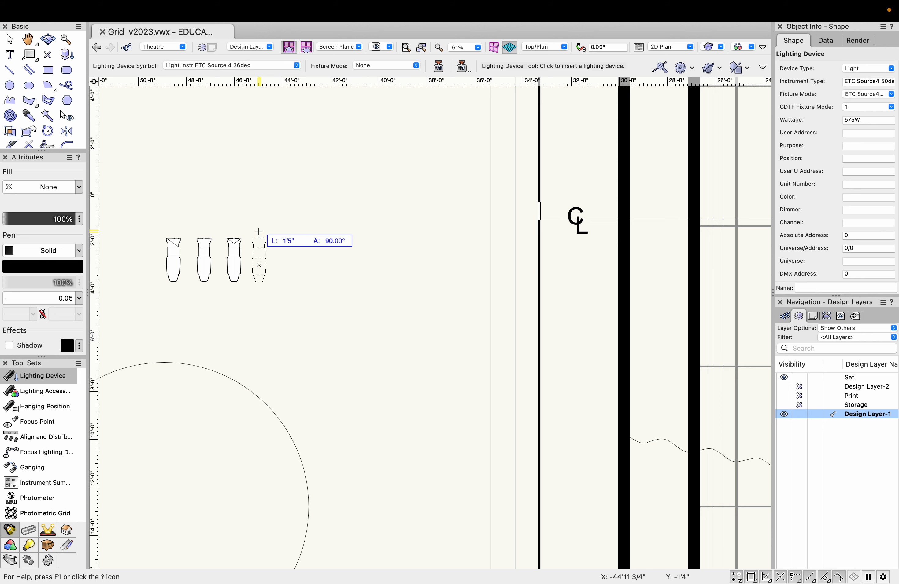
click(265, 239)
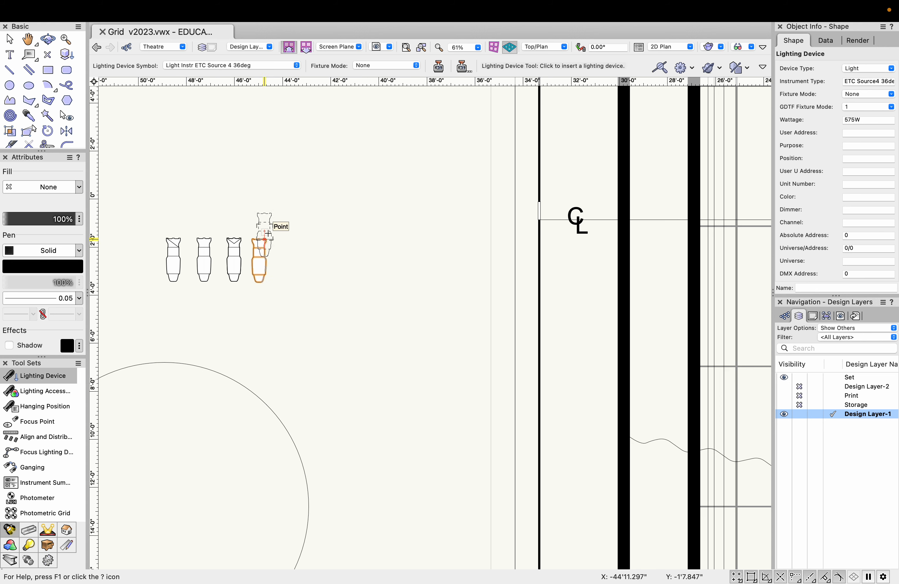
click(285, 265)
key(x)
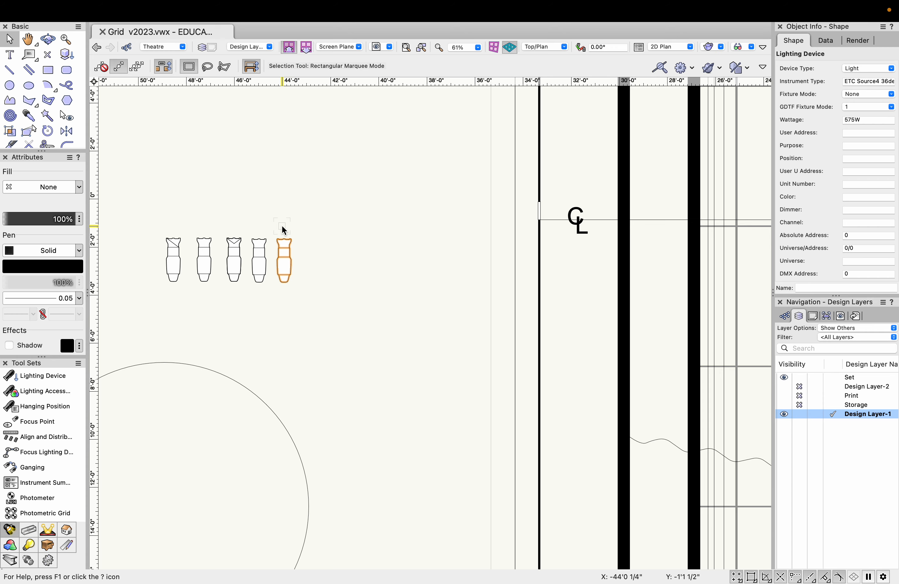
Change the fourth fixture's symbol to Light Instr ETC ColorSource PAR MO from the ColorSource PAR folder of the ETC LED library.
double_click(257, 264)
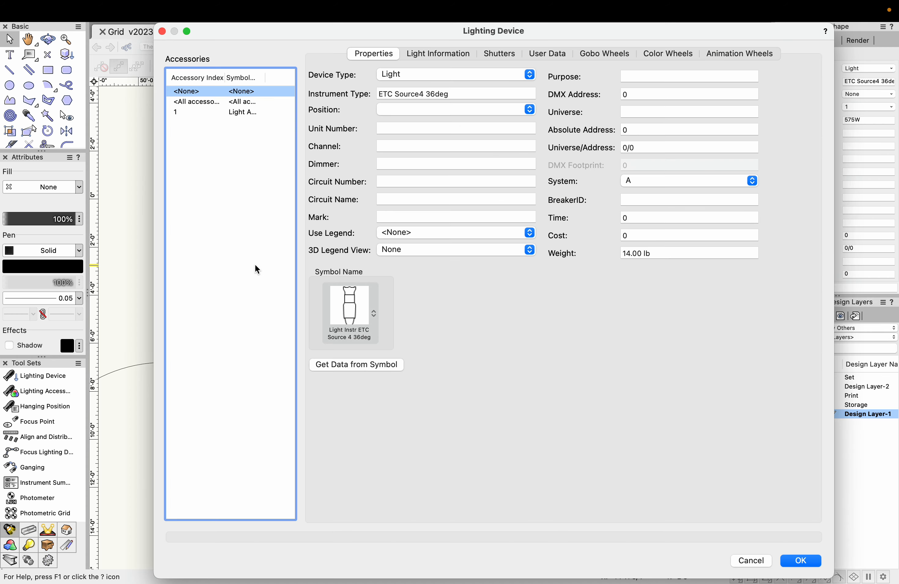
click(374, 313)
scroll(409, 490, down, 5)
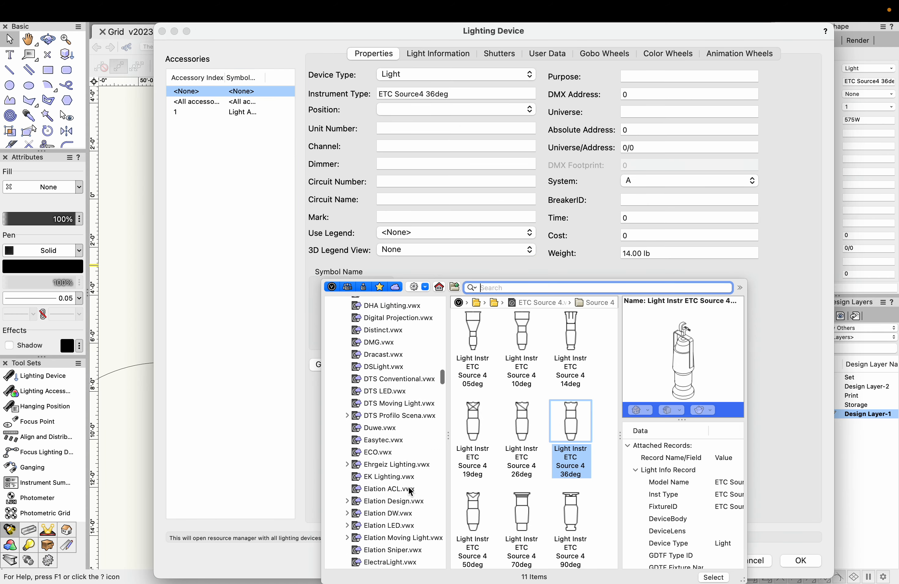
scroll(408, 489, down, 8)
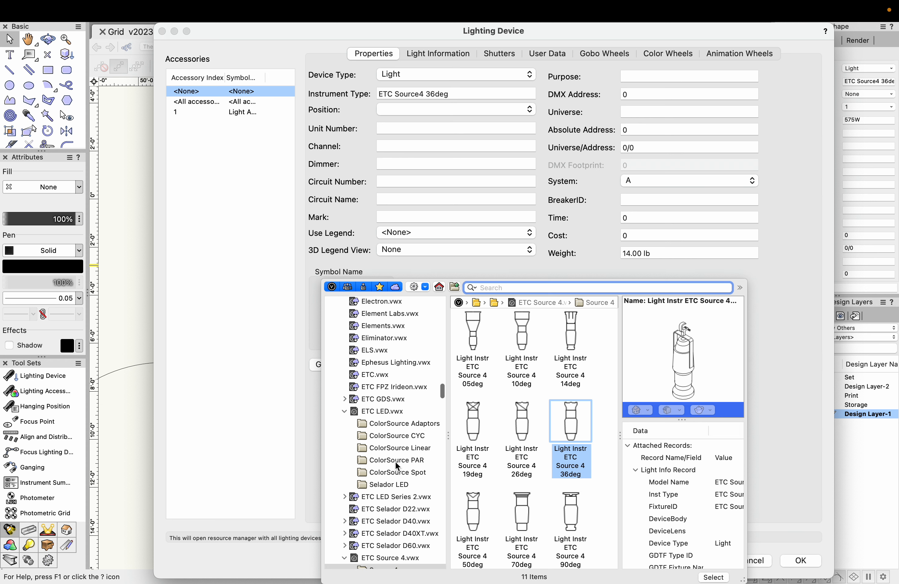
click(386, 461)
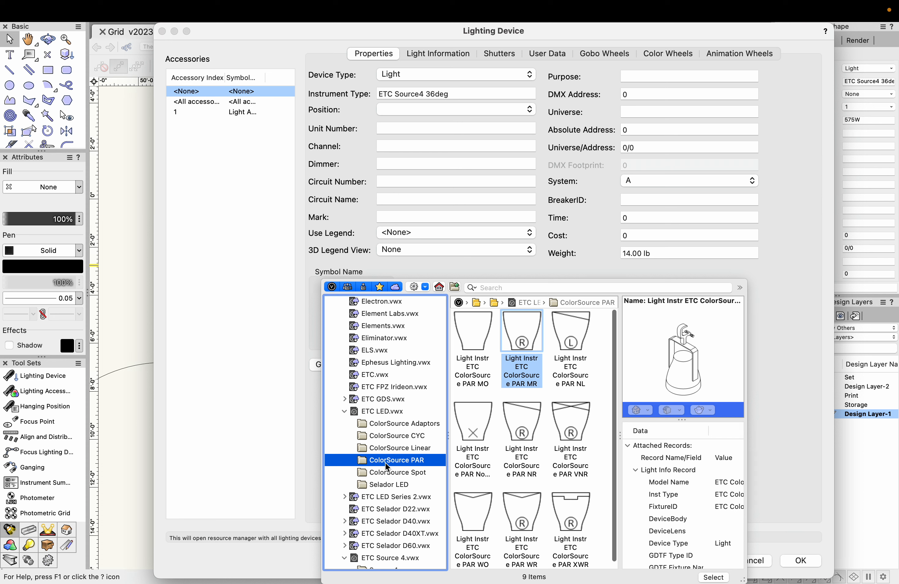
scroll(551, 451, down, 1)
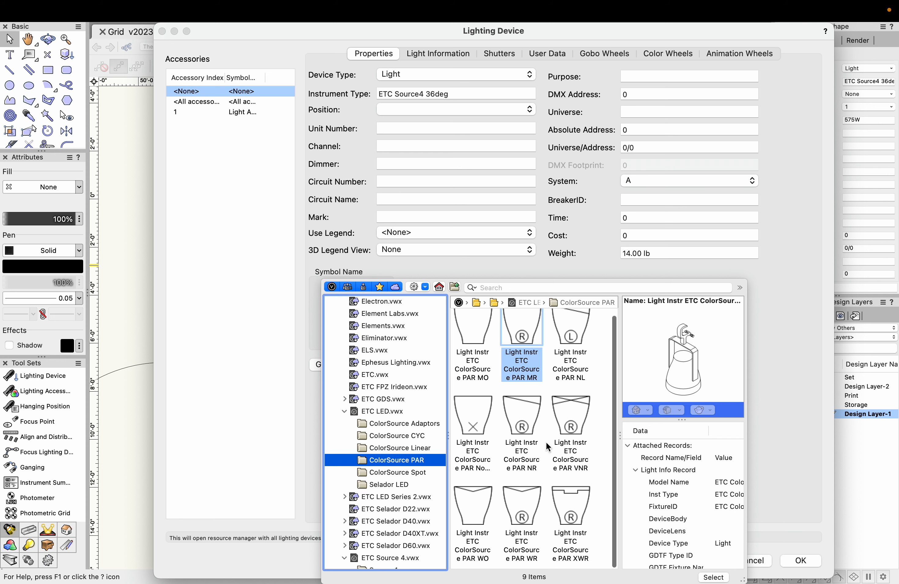
click(471, 330)
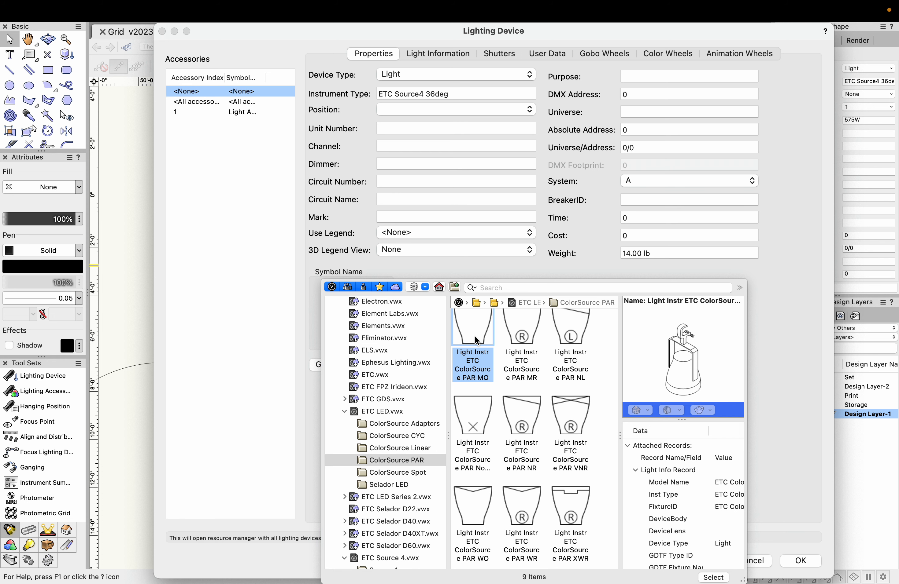
click(714, 578)
click(559, 281)
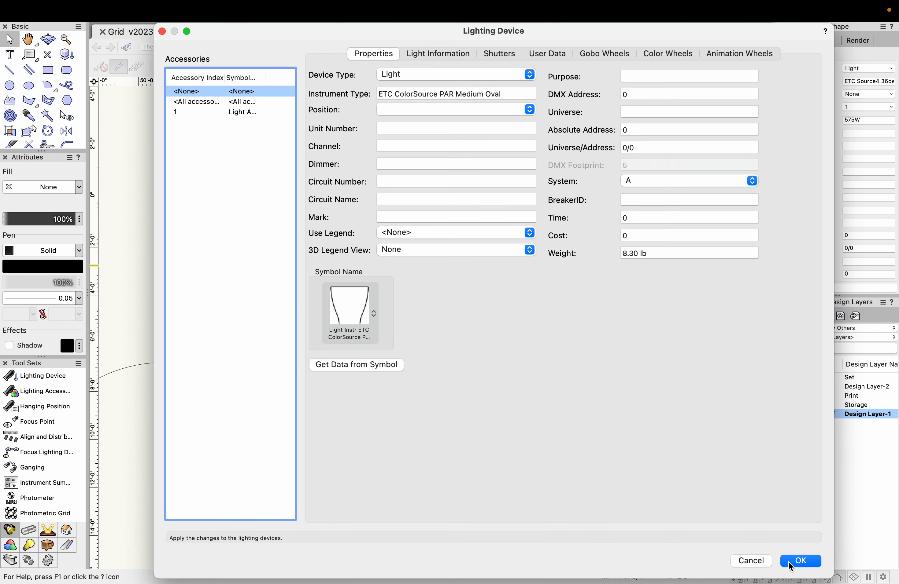
click(800, 561)
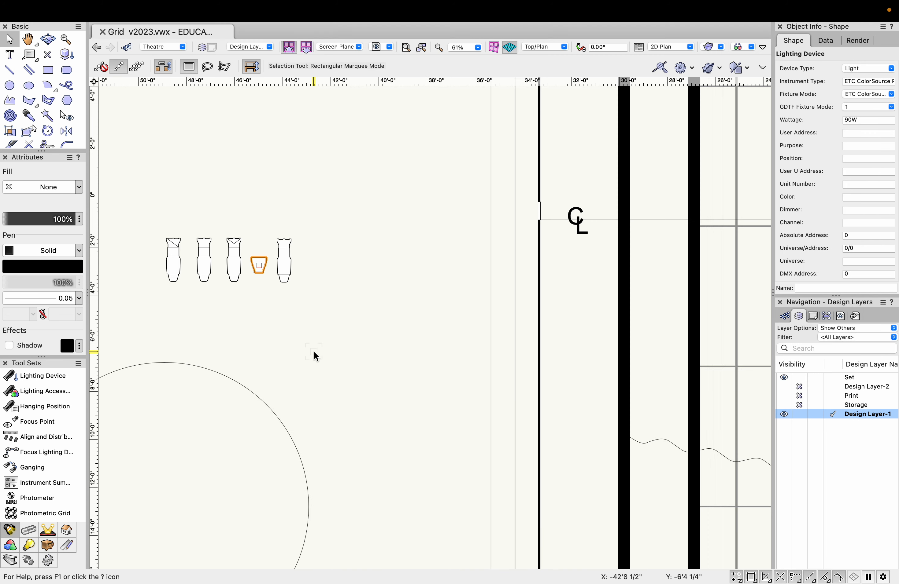
Change the fifth fixture's symbol to Light Instr Altman 6in Fresnel from Altman Conventional's Fresnels folder, replacing the symbol definition in the document.
double_click(287, 264)
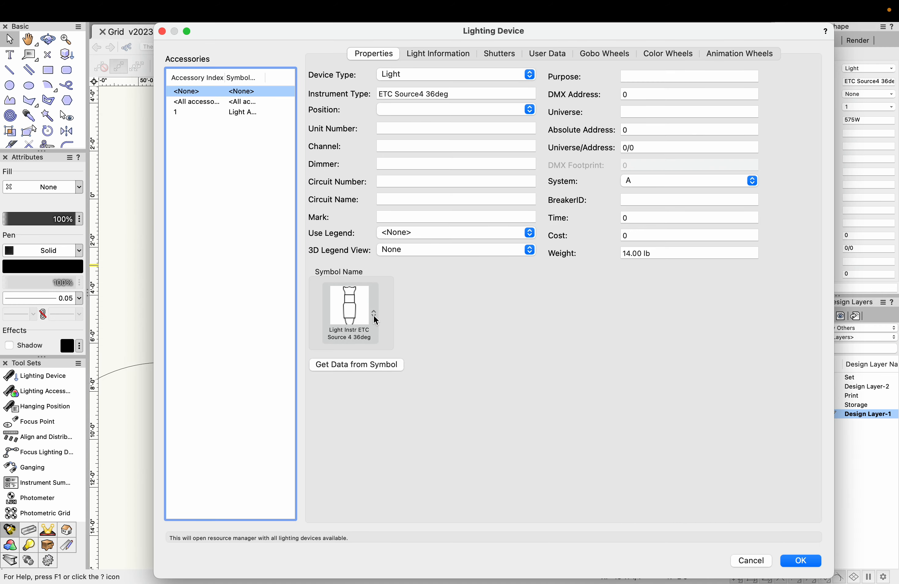
click(374, 315)
scroll(389, 509, down, 5)
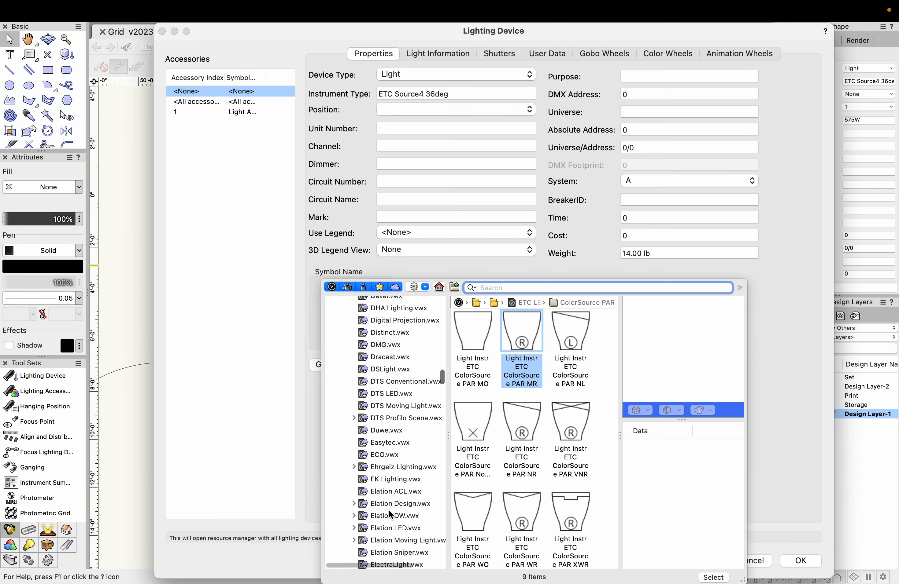
scroll(388, 510, up, 10)
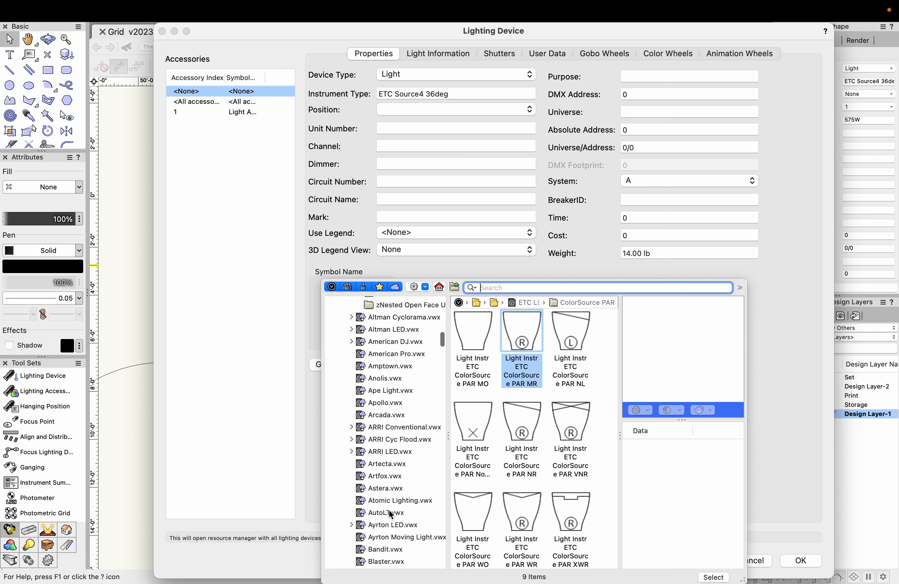
scroll(388, 510, up, 8)
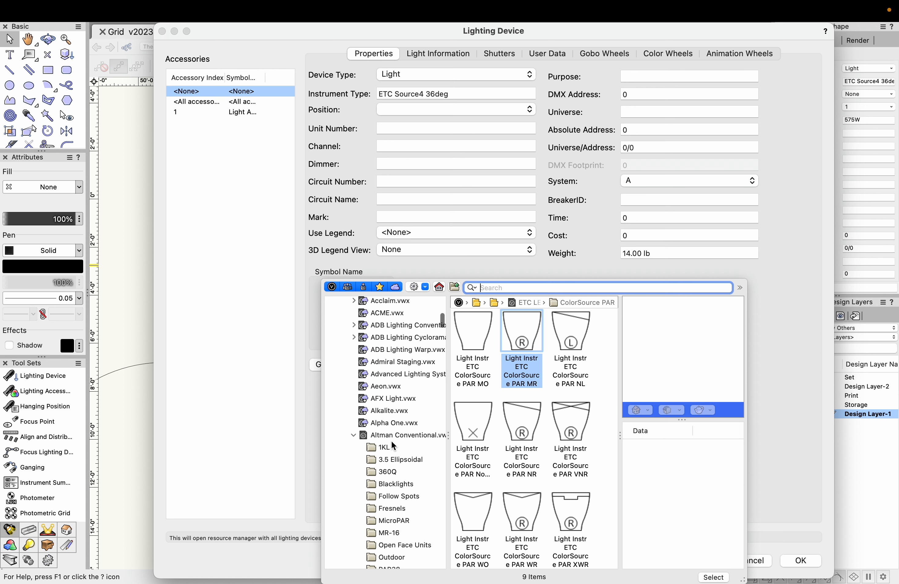
scroll(391, 441, right, 2)
scroll(391, 441, down, 1)
scroll(405, 475, down, 8)
scroll(405, 475, left, 1)
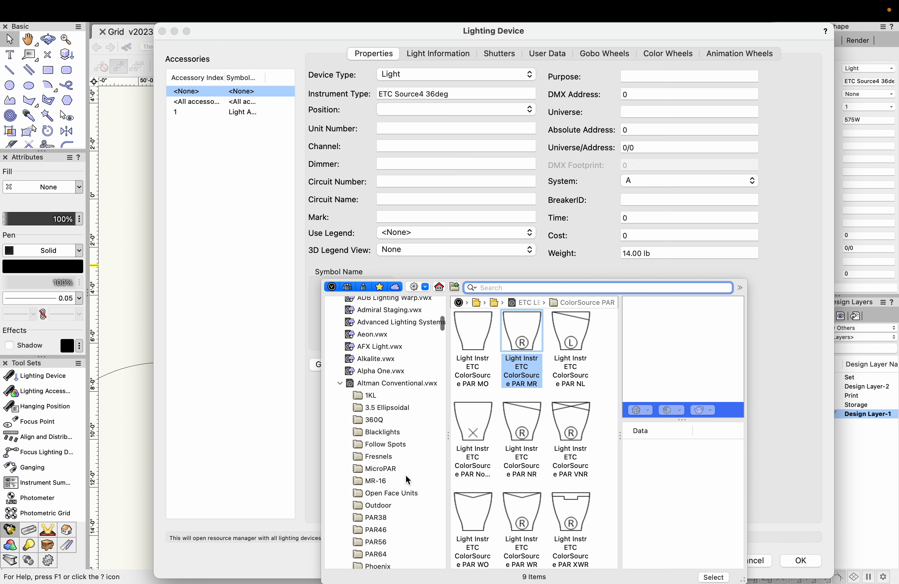
scroll(405, 477, up, 1)
scroll(405, 477, left, 1)
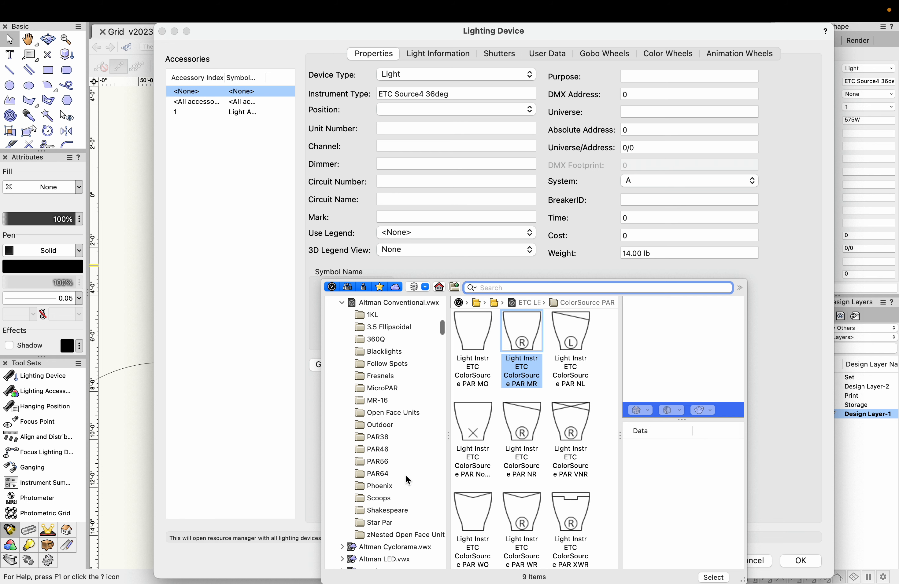
click(377, 399)
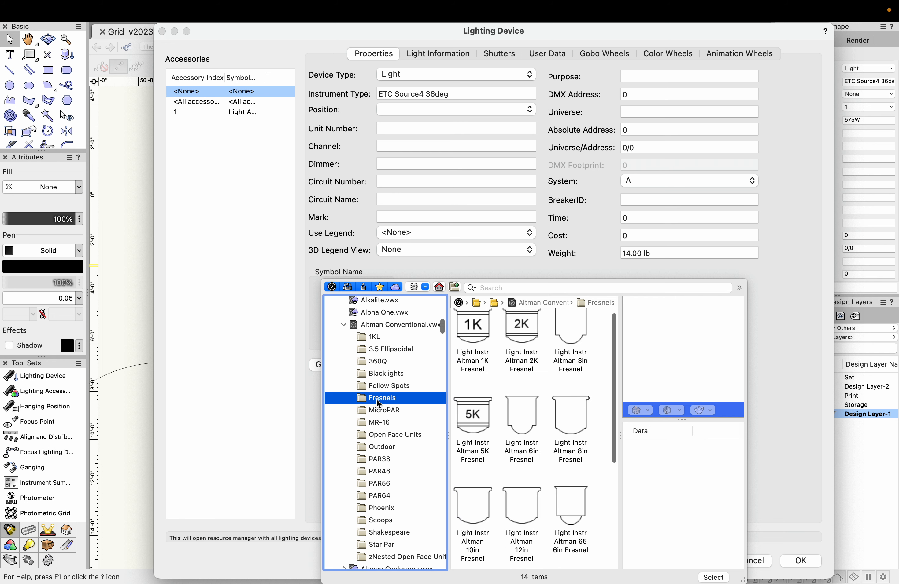
scroll(560, 479, down, 3)
scroll(561, 479, down, 1)
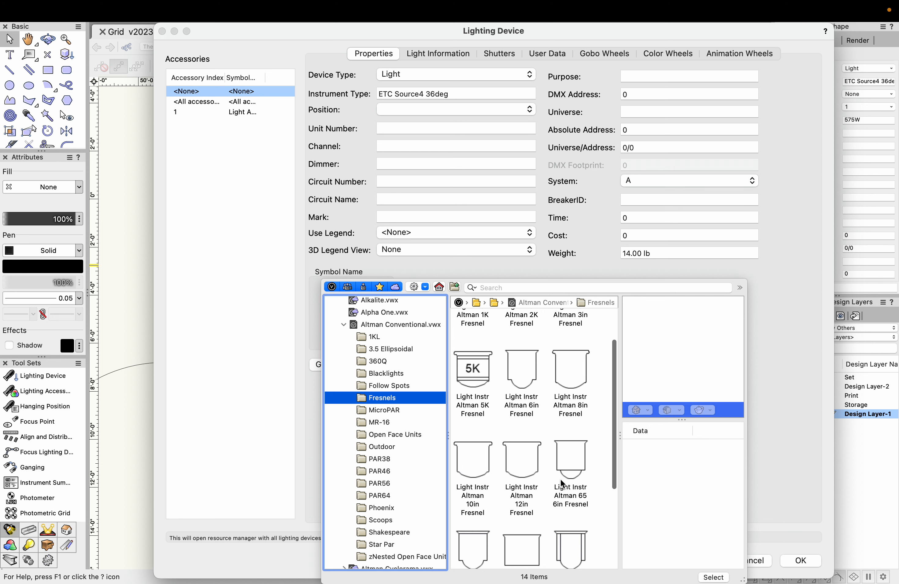
double_click(522, 379)
click(557, 281)
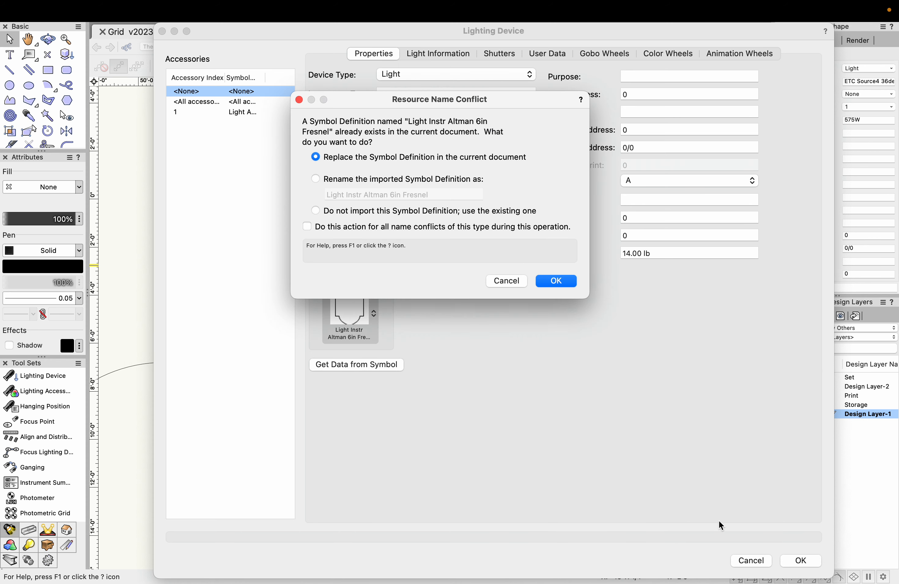
click(547, 280)
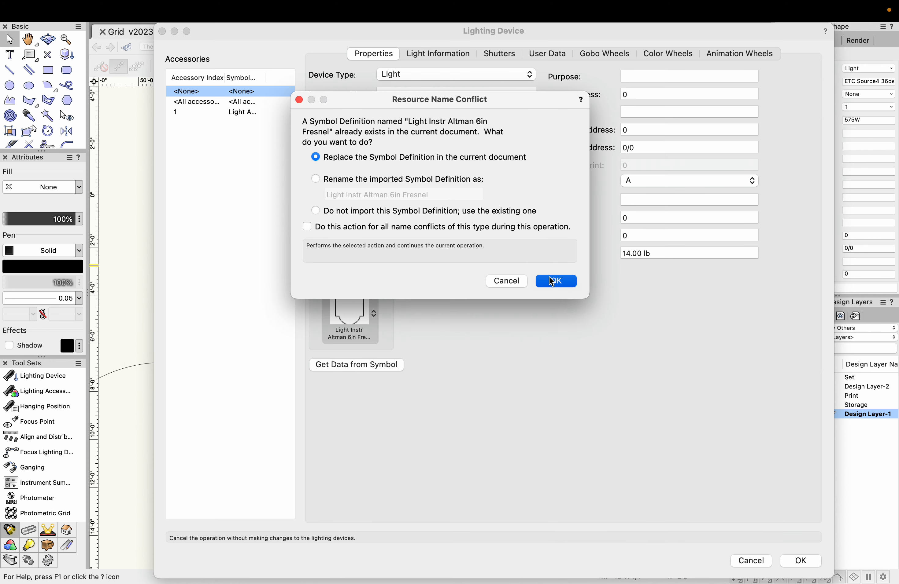
click(800, 561)
click(322, 320)
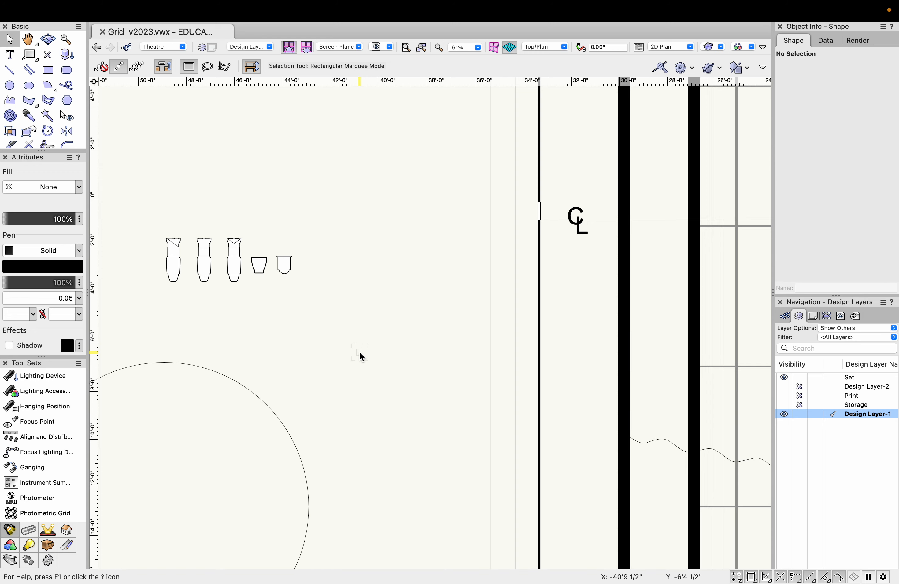
scroll(278, 370, down, 5)
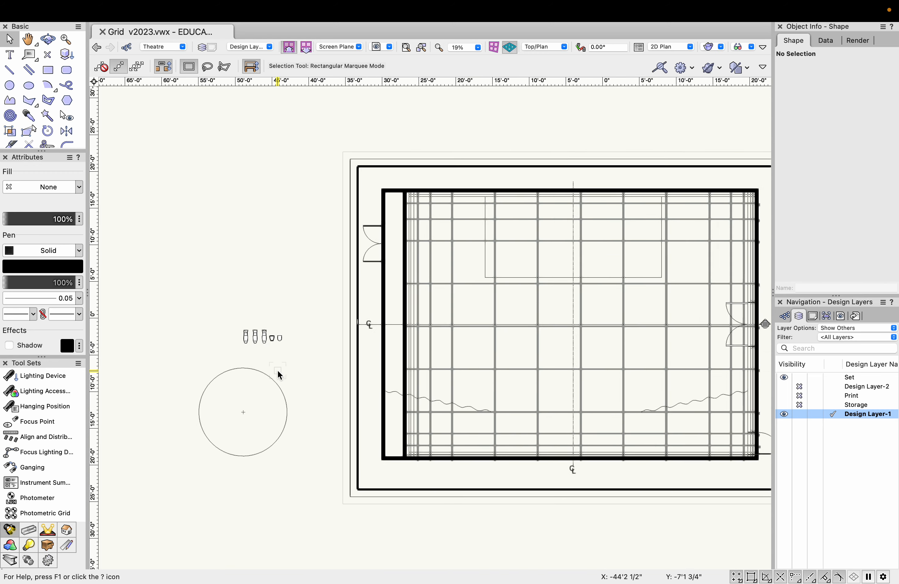
scroll(278, 370, down, 2)
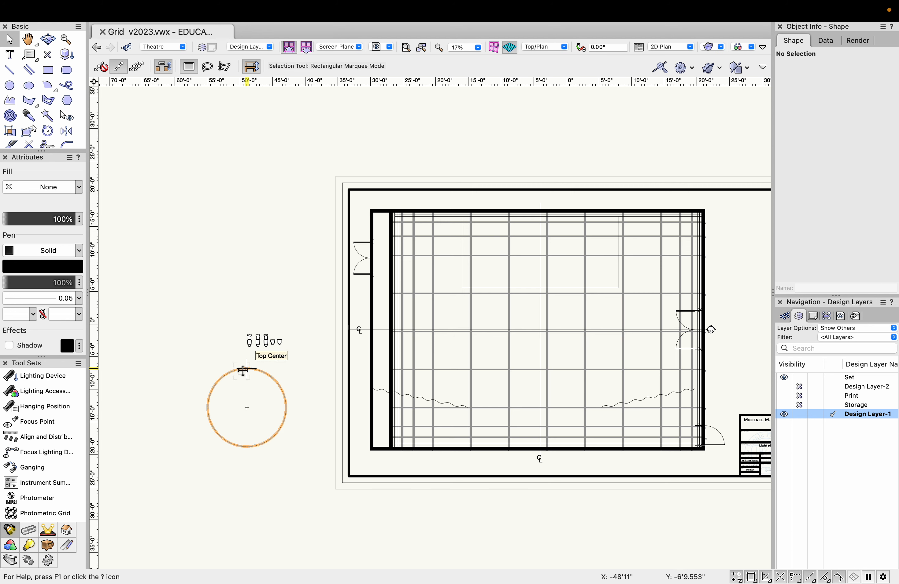
drag(243, 369, 509, 370)
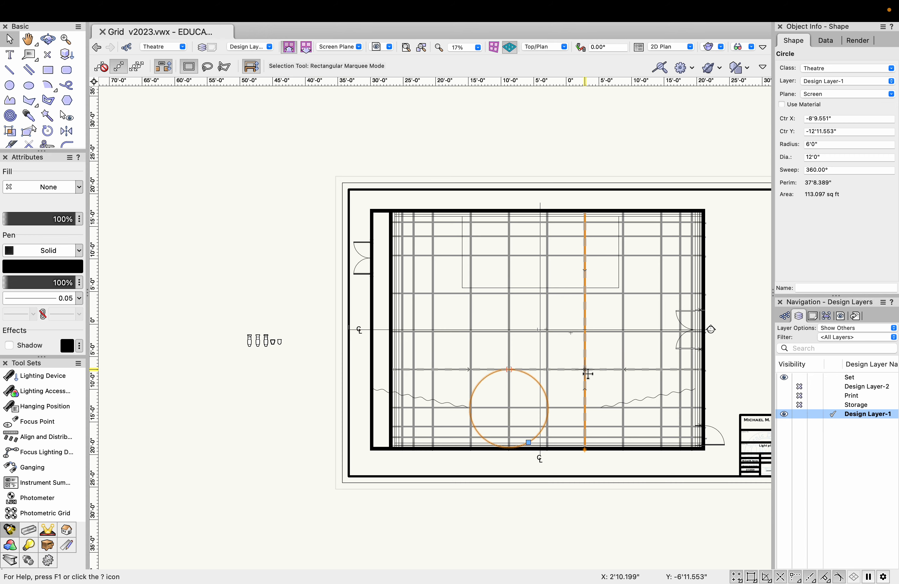
key(5)
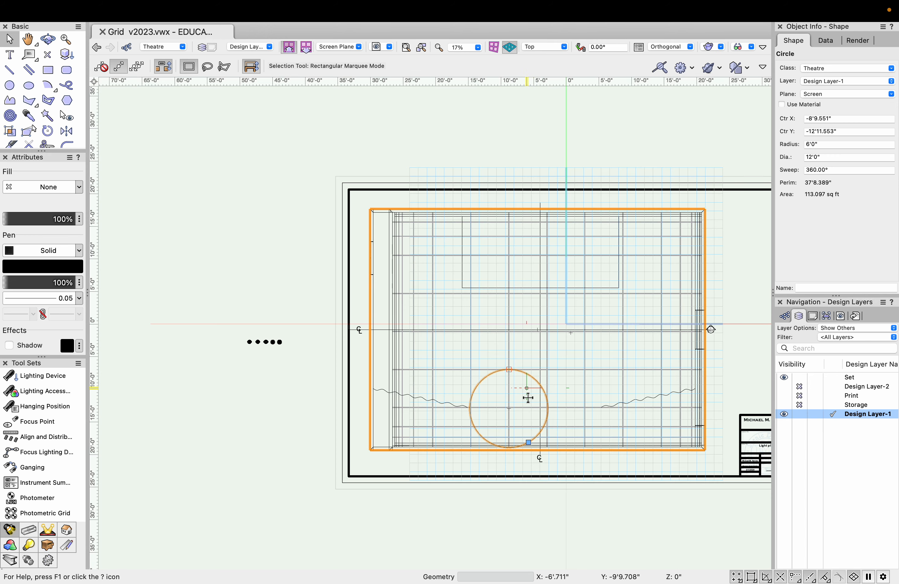
click(586, 523)
key(super+z)
key(super+z)
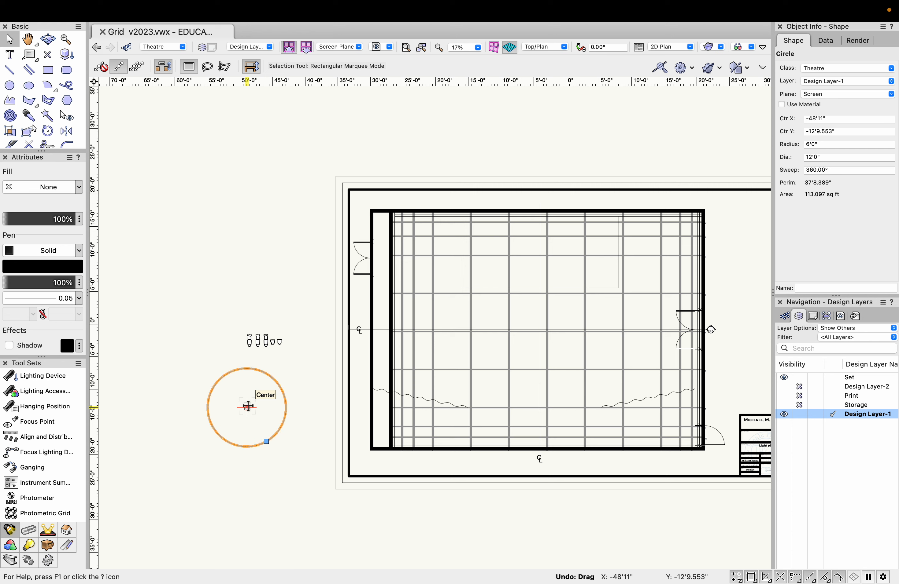
Move the 12'0" circle by its centre onto the grid at -8'9.551", -12'9.553", and duplicate it three times across the stage.
drag(248, 410, 502, 411)
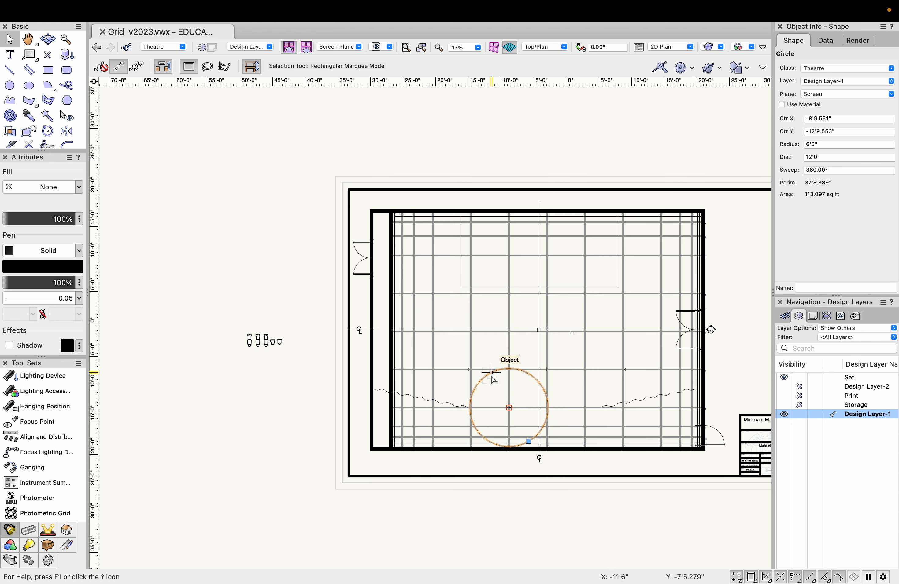
key(super+d)
drag(524, 391, 568, 411)
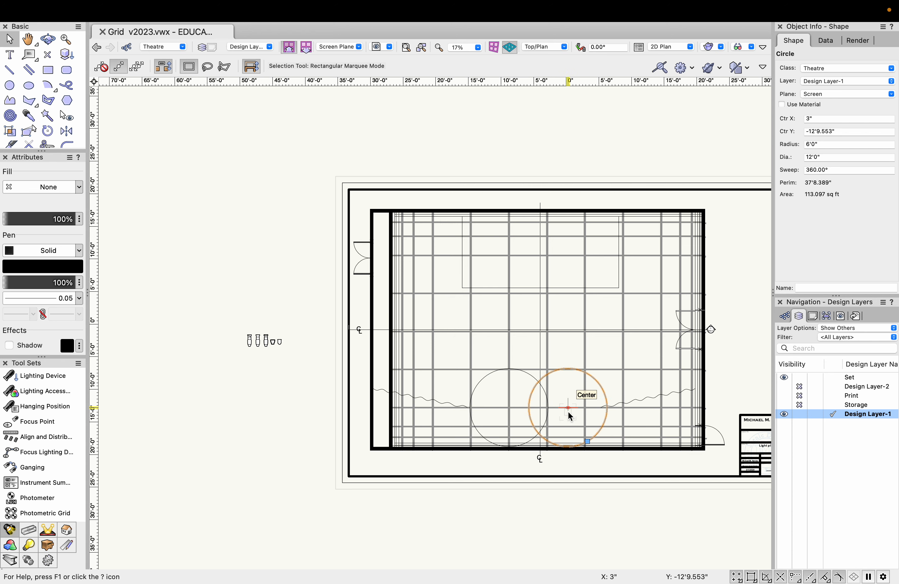
key(super+d)
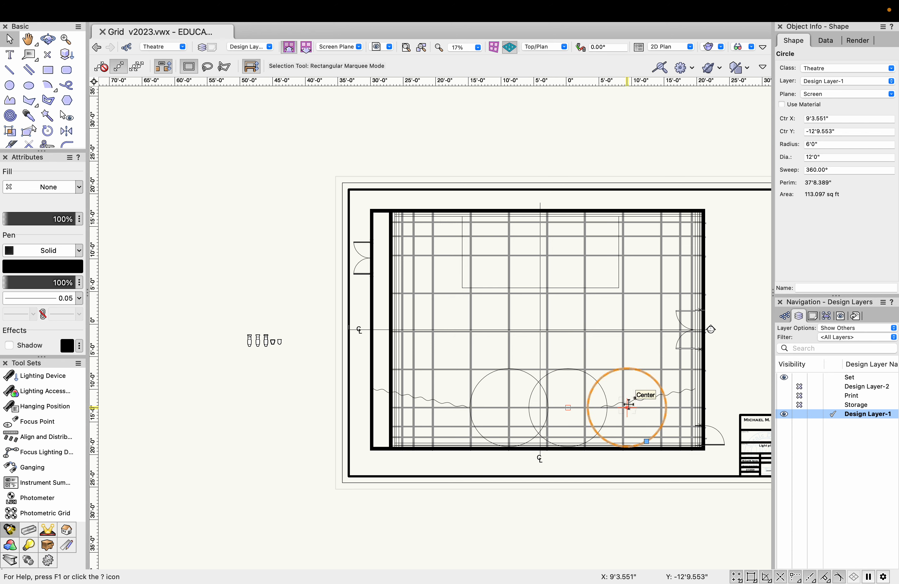
drag(627, 408, 628, 367)
key(super+d)
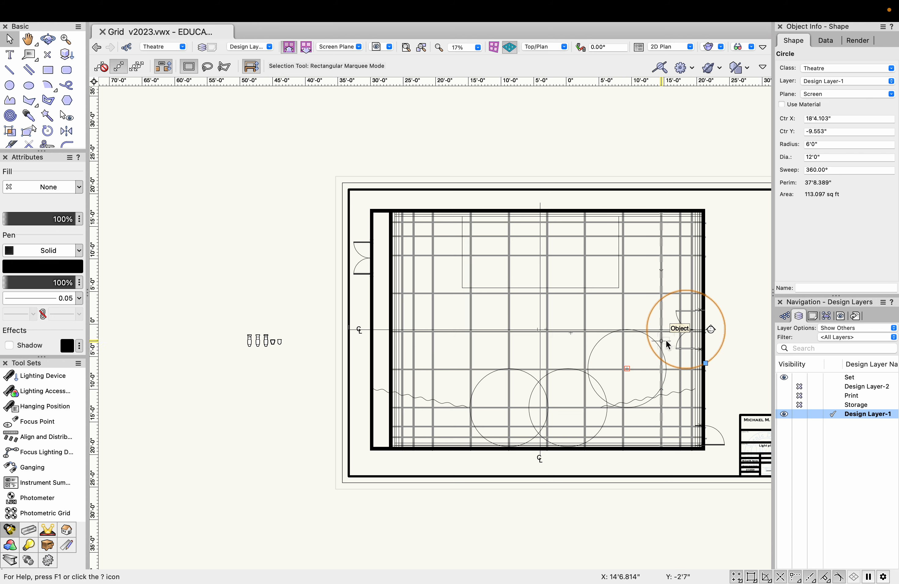
drag(689, 330, 559, 352)
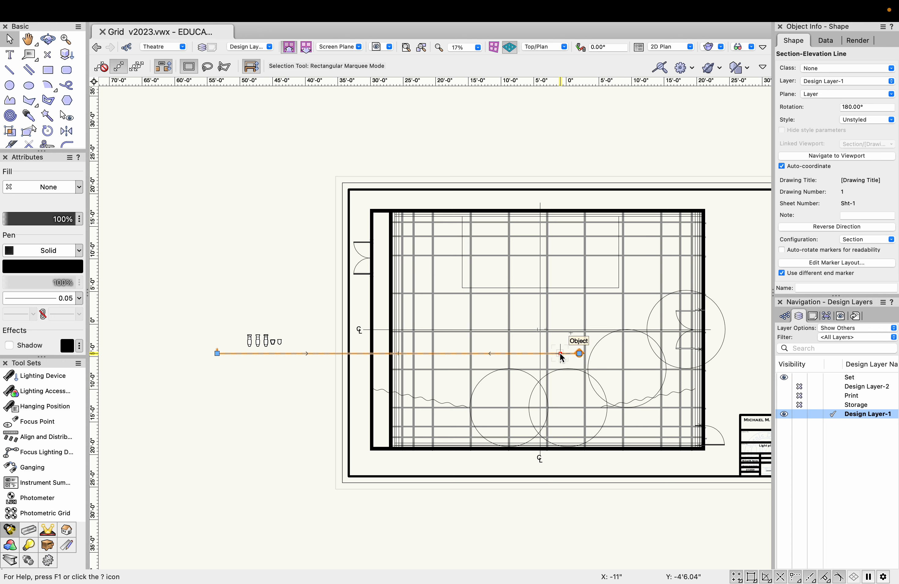
key(super+z)
drag(651, 314, 528, 344)
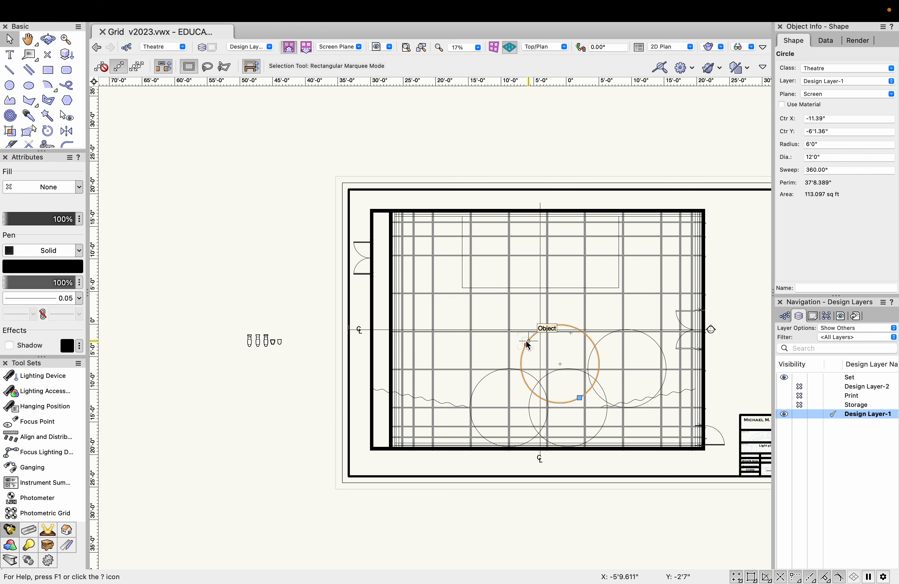
key(super+z)
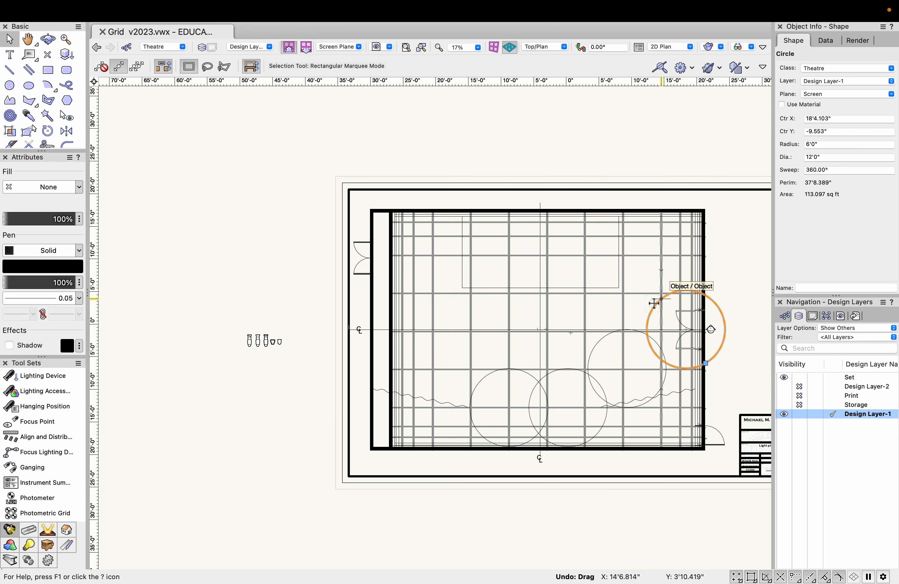
Move the rightmost duplicate circle to about -2'0", -4'0" so it overlaps the other three circles mid-stage.
drag(656, 302, 530, 319)
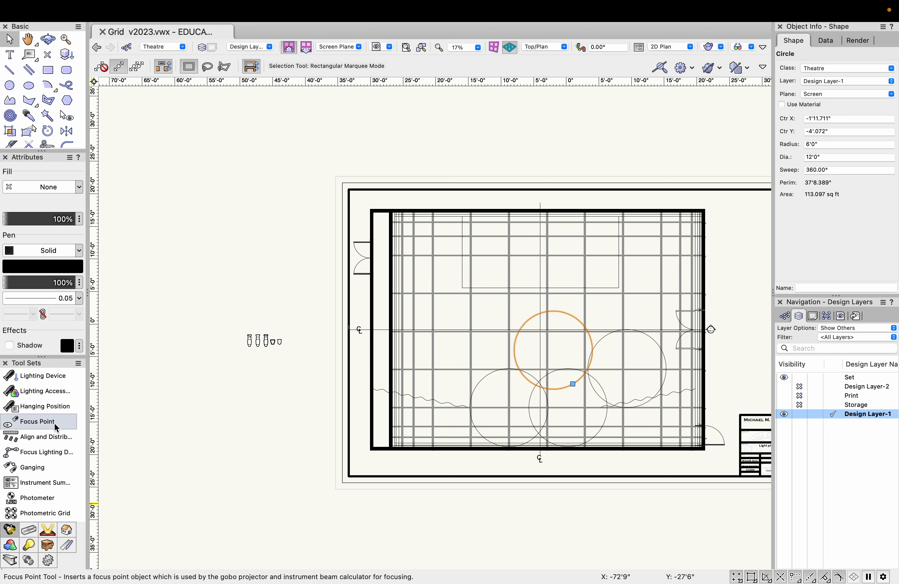
Place a focus point named 1A with a 5'0" focus height at the centre of the lower-left circle.
click(40, 421)
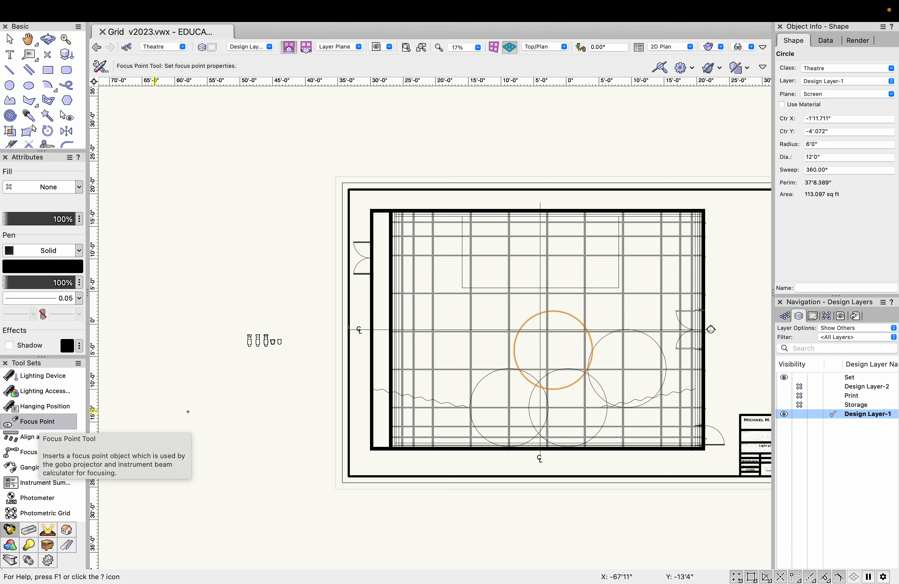
click(508, 407)
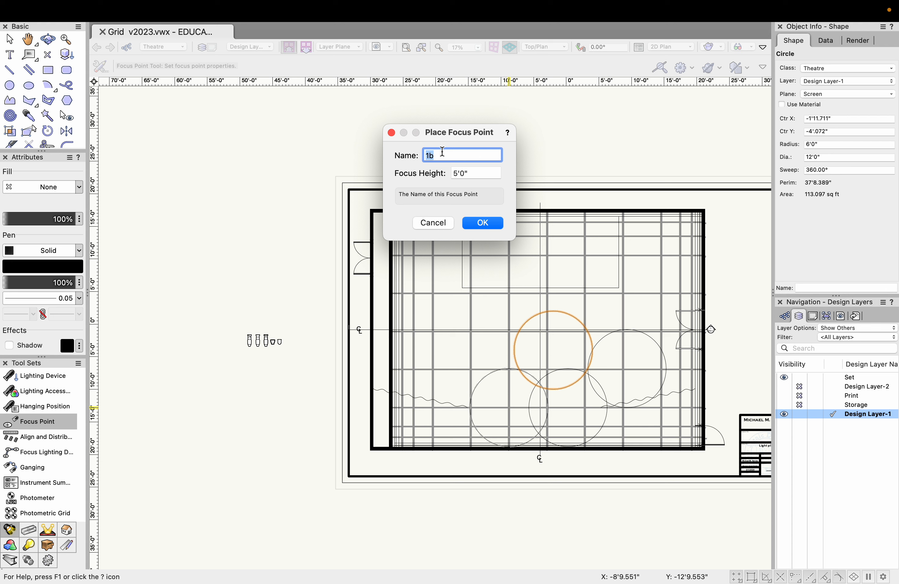
text(1A)
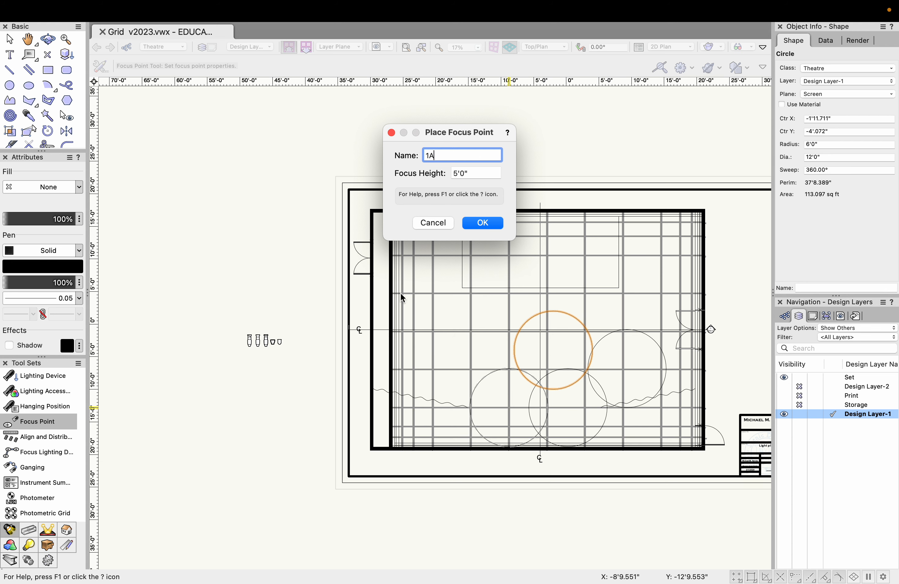
click(492, 224)
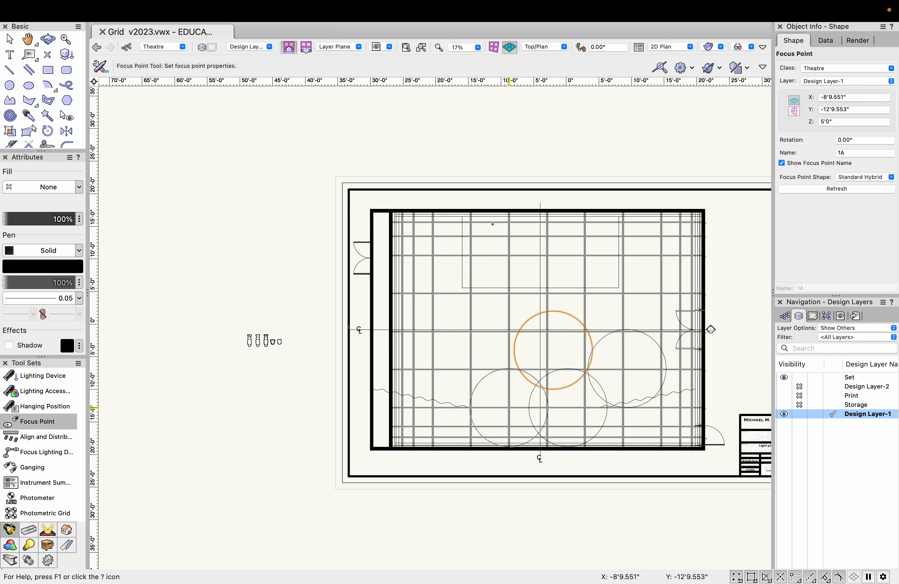
scroll(528, 429, up, 4)
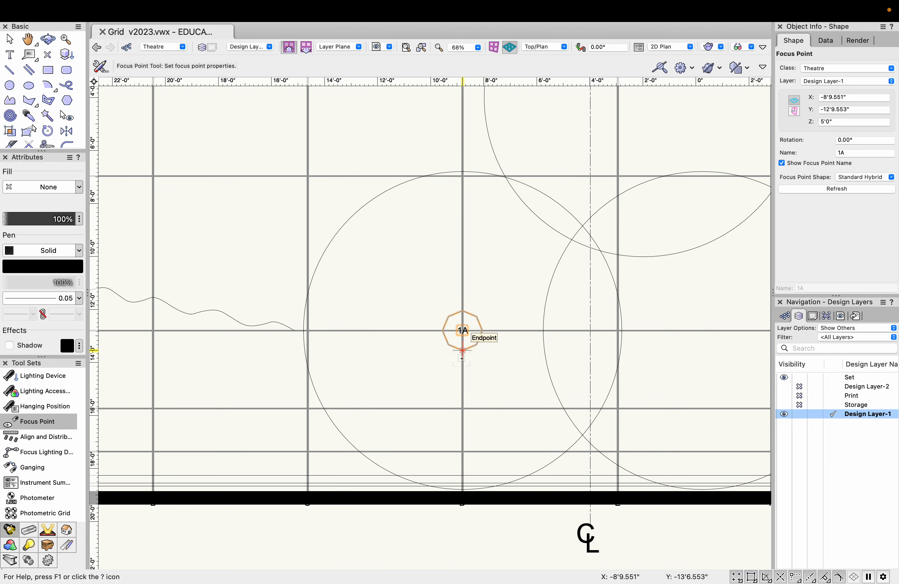
scroll(539, 397, down, 2)
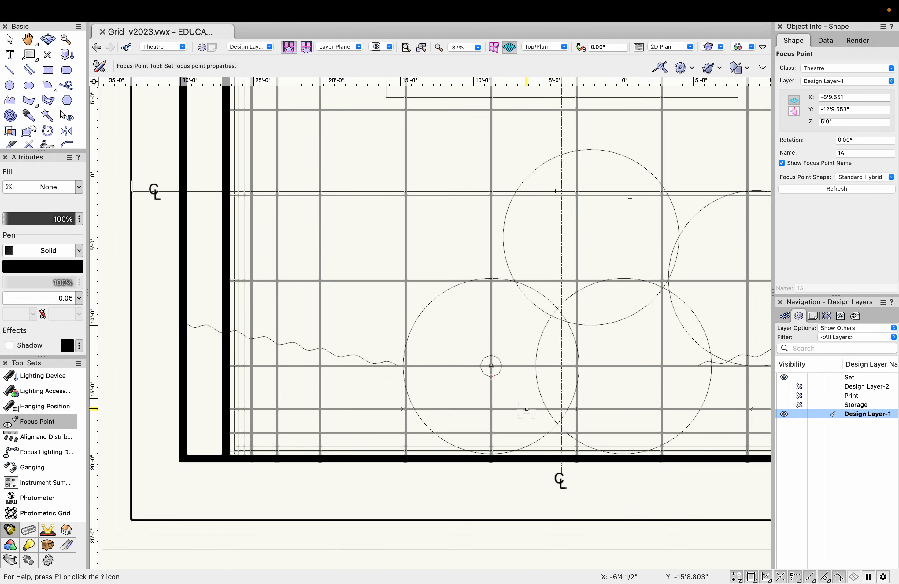
Move the second fixture of the row, the ETC Source4 36deg, onto the horizontal grid pipe at the centre line near the left wall.
scroll(527, 410, down, 2)
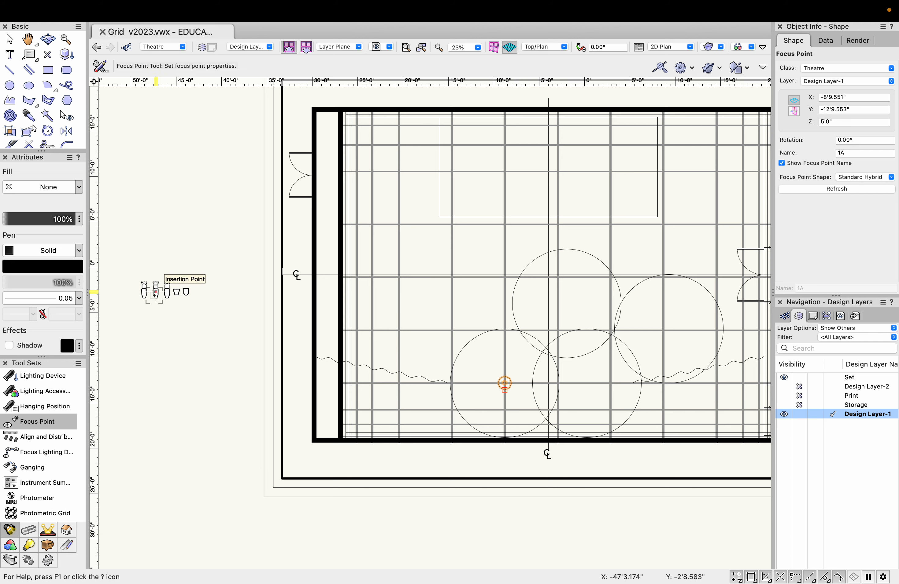
key(x)
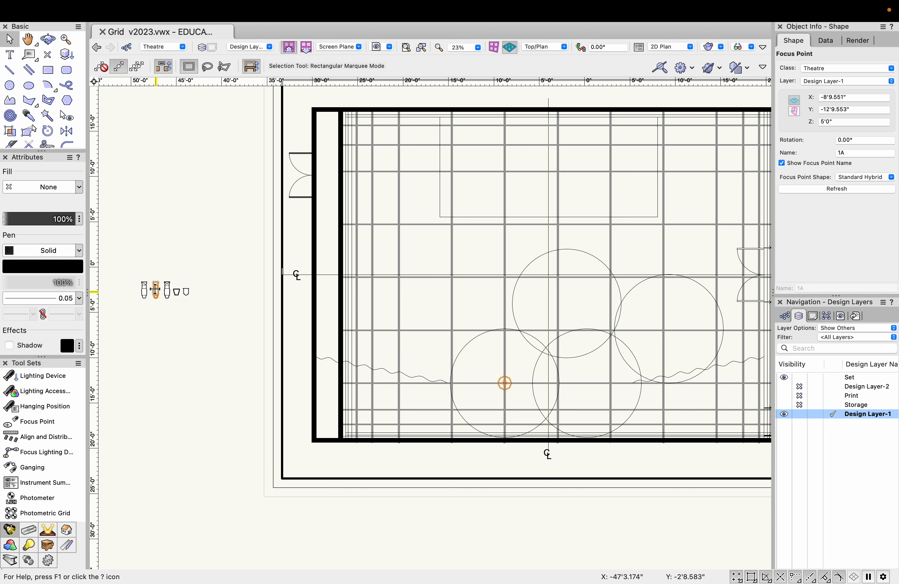
drag(155, 290, 386, 278)
scroll(391, 298, up, 3)
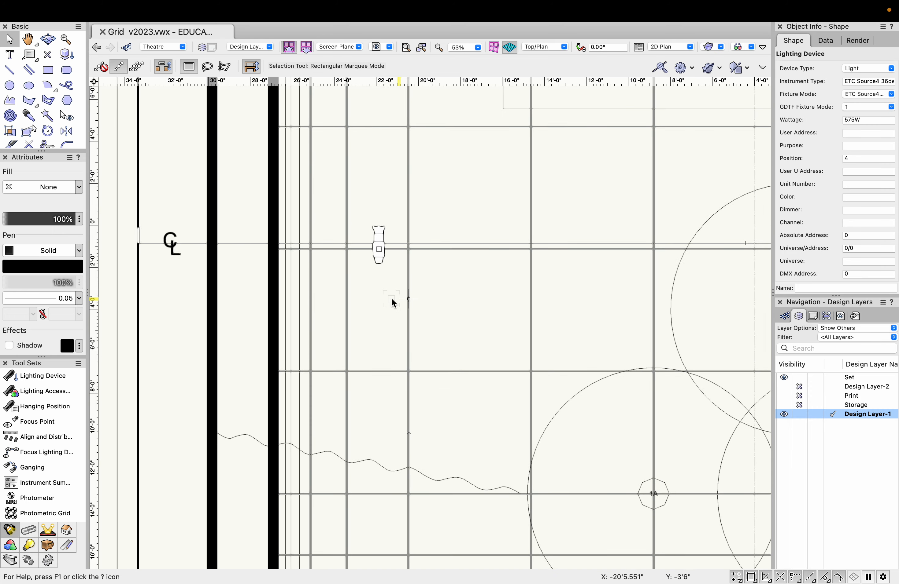
scroll(392, 300, down, 3)
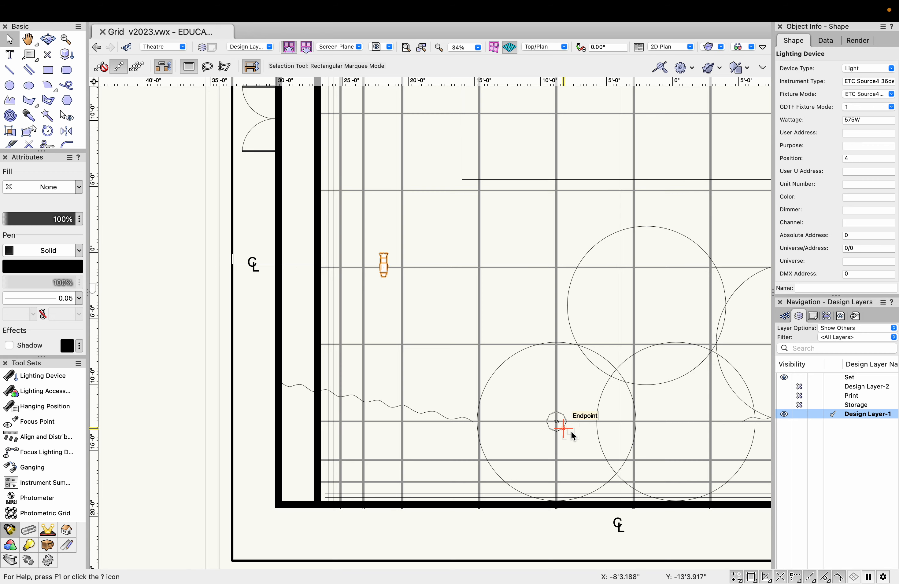
scroll(568, 432, up, 5)
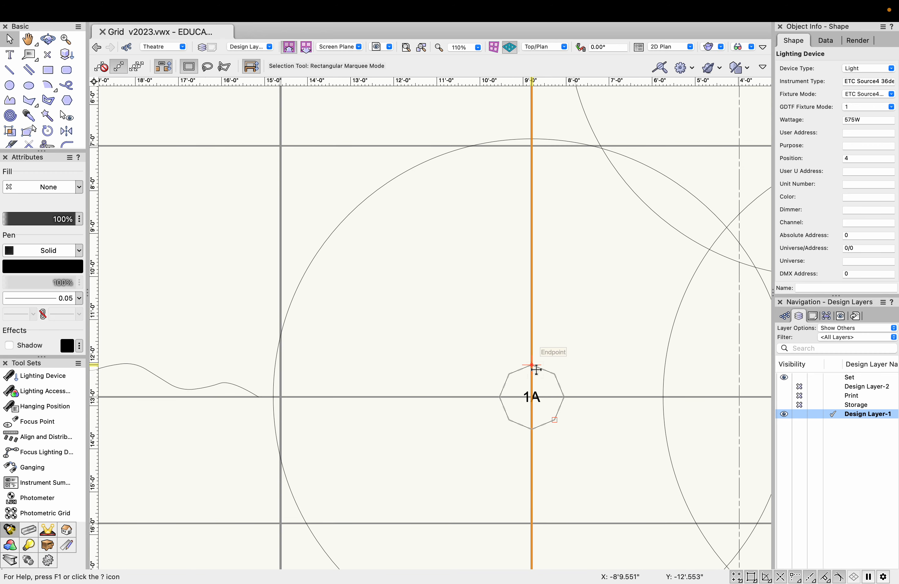
Assign focus point 1A as the focus of the ETC Source4 36deg fixture hung on the centre-line pipe.
scroll(588, 438, down, 5)
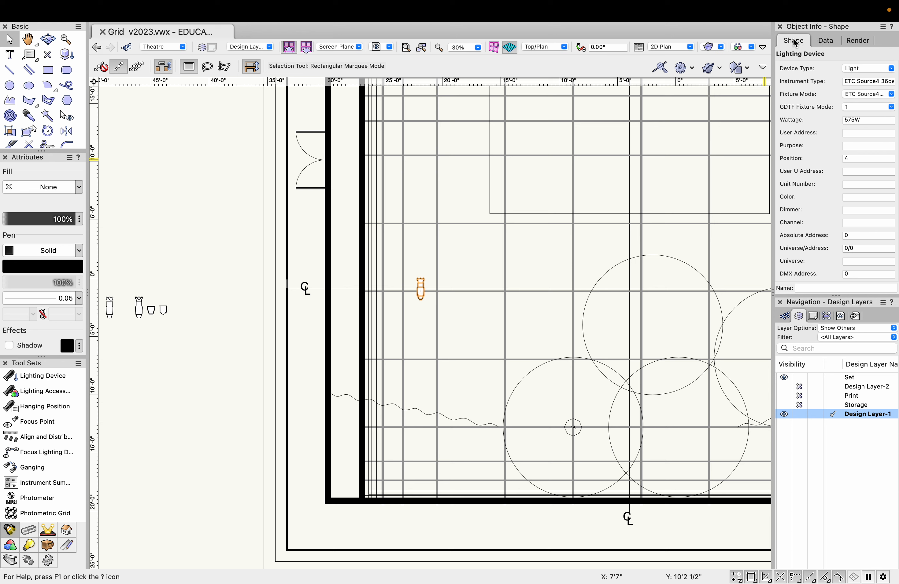
scroll(838, 171, up, 5)
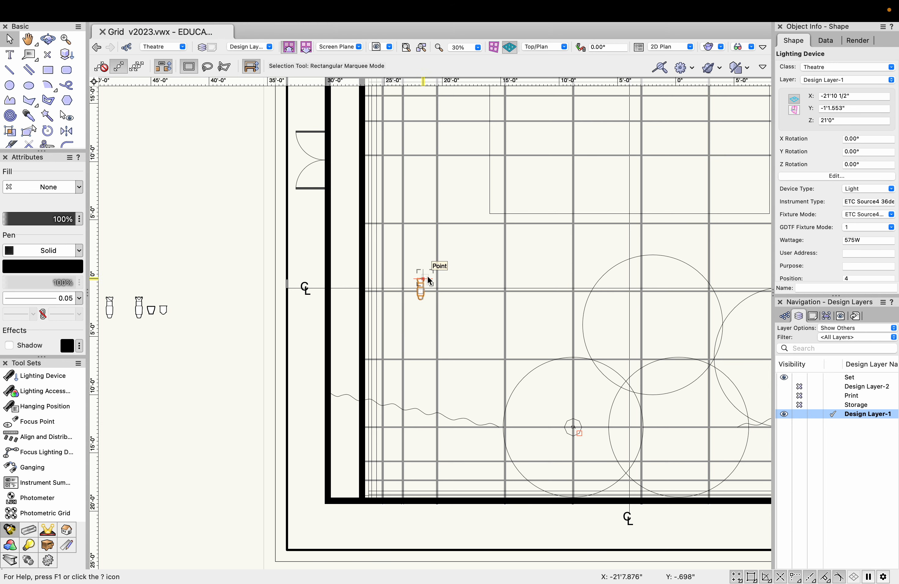
scroll(821, 199, down, 5)
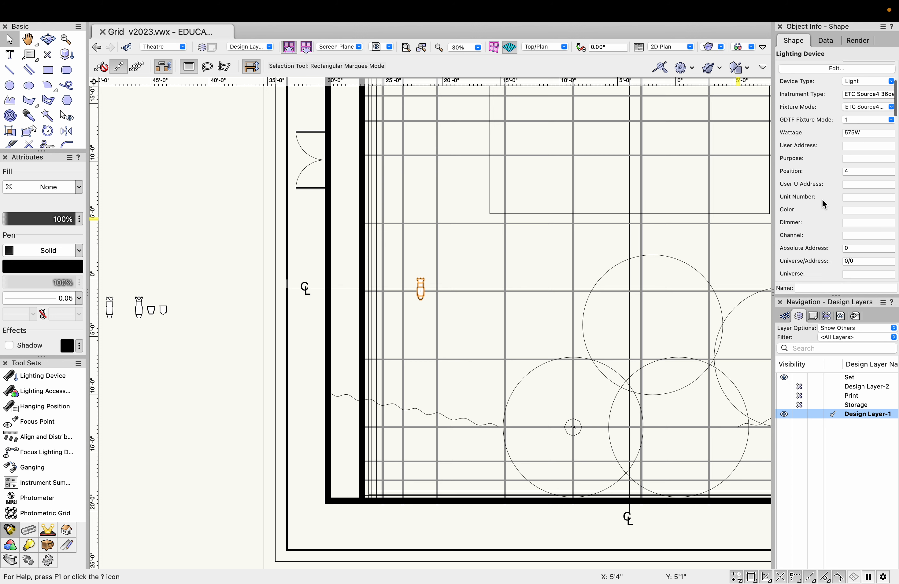
scroll(821, 199, down, 10)
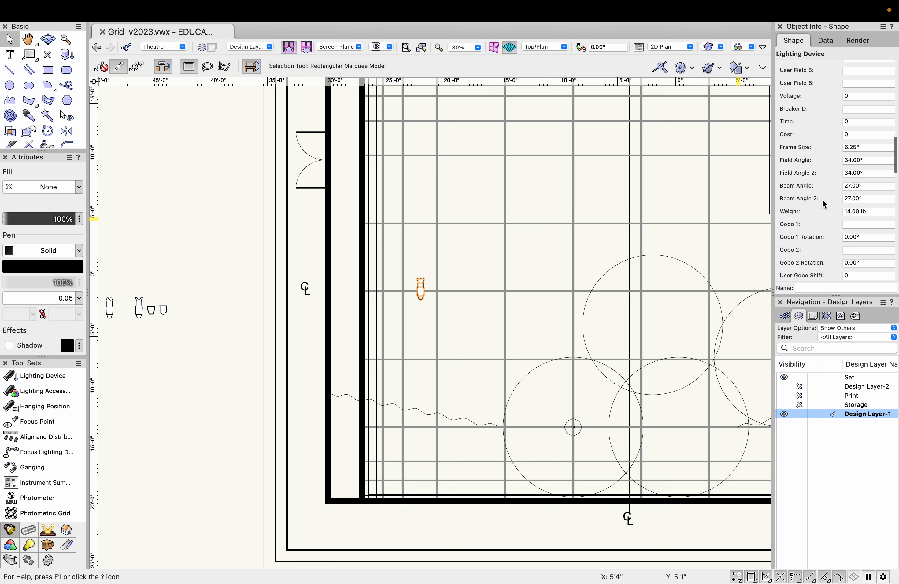
scroll(822, 199, down, 10)
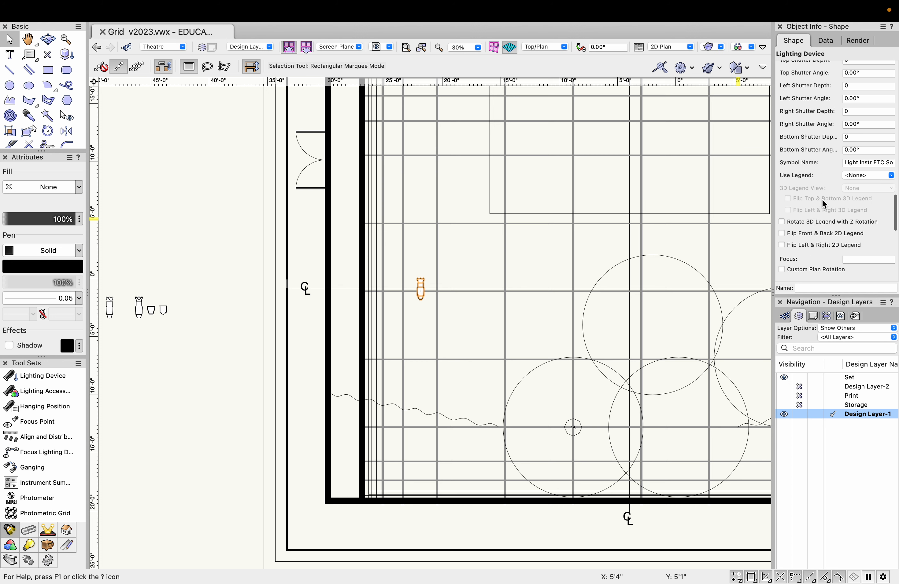
scroll(821, 199, down, 5)
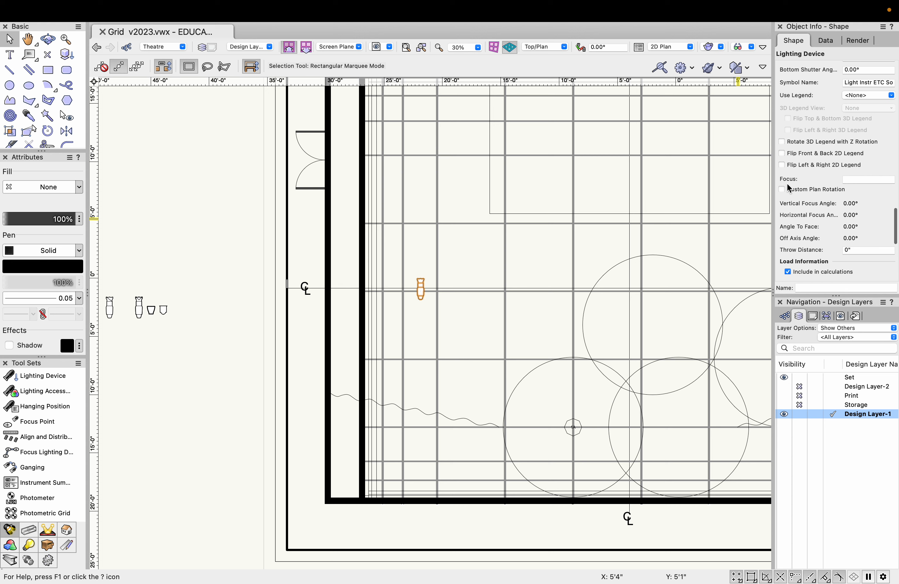
click(858, 179)
text(1)
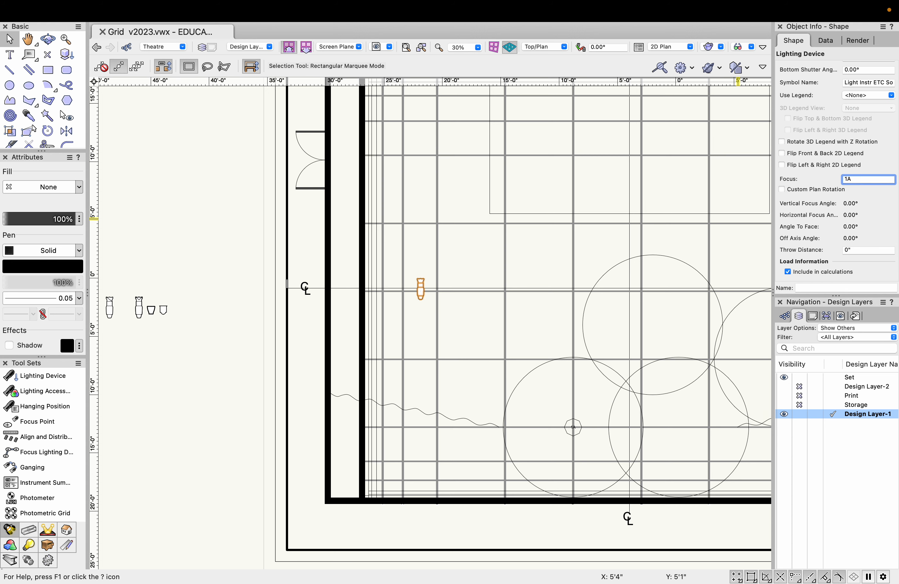
text(A)
key(Return)
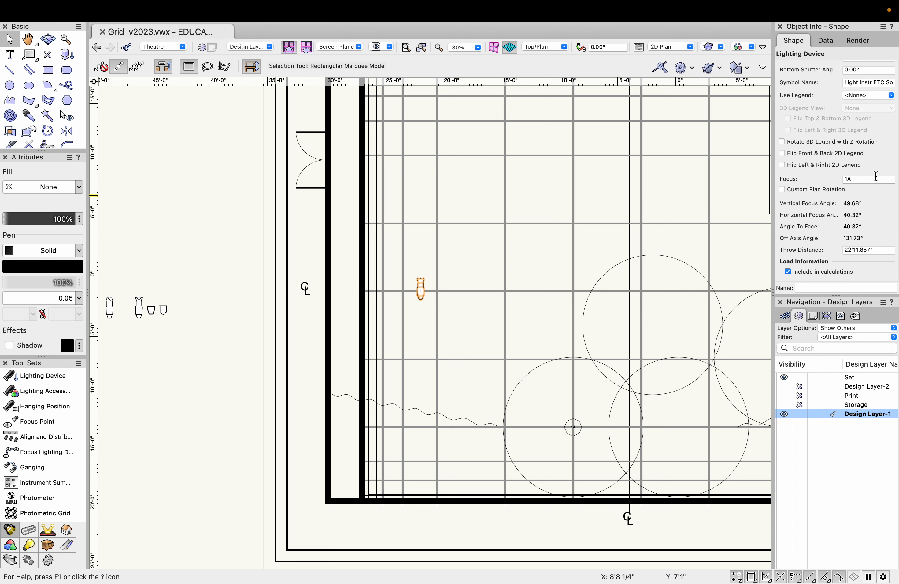
Turn on Draw Beam for the hung ETC Source4 36deg, with the beam shown at its focus point.
scroll(873, 176, up, 6)
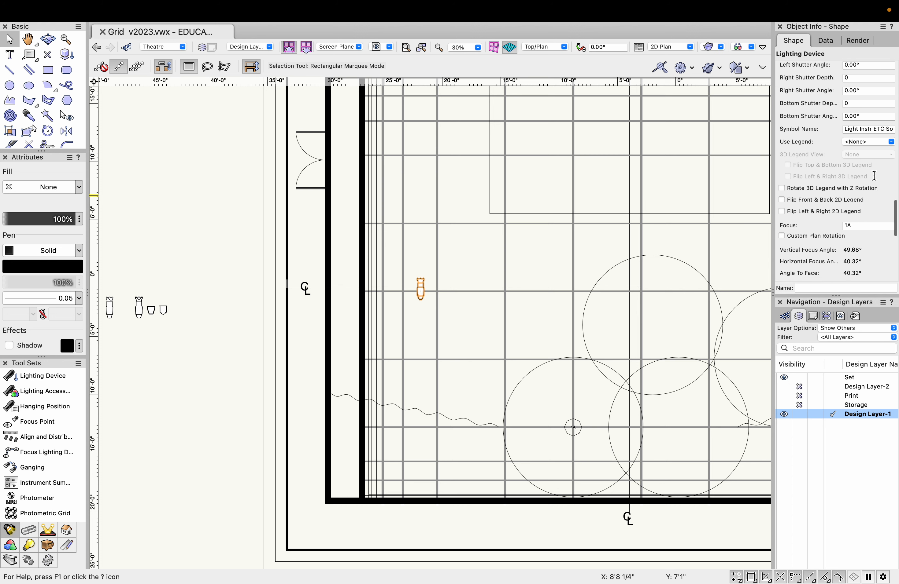
scroll(874, 176, up, 7)
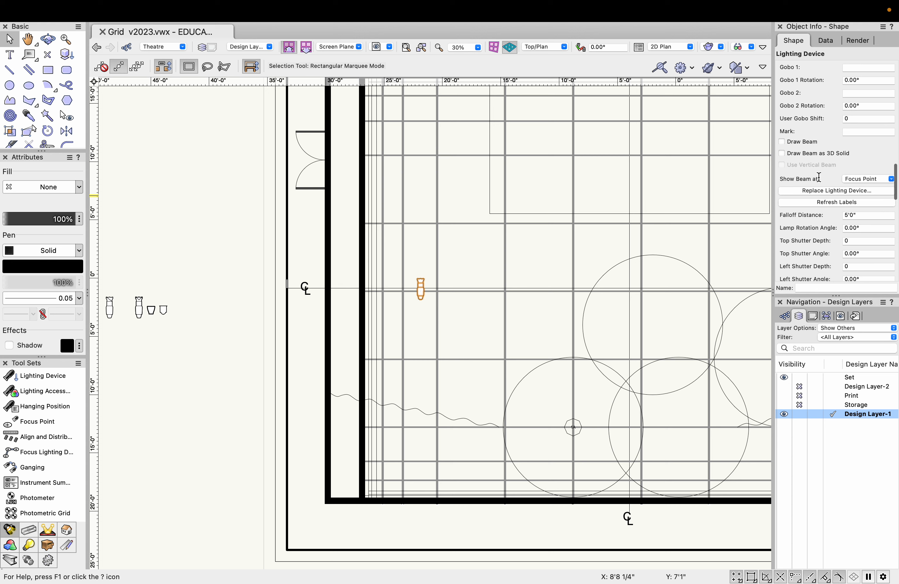
click(782, 142)
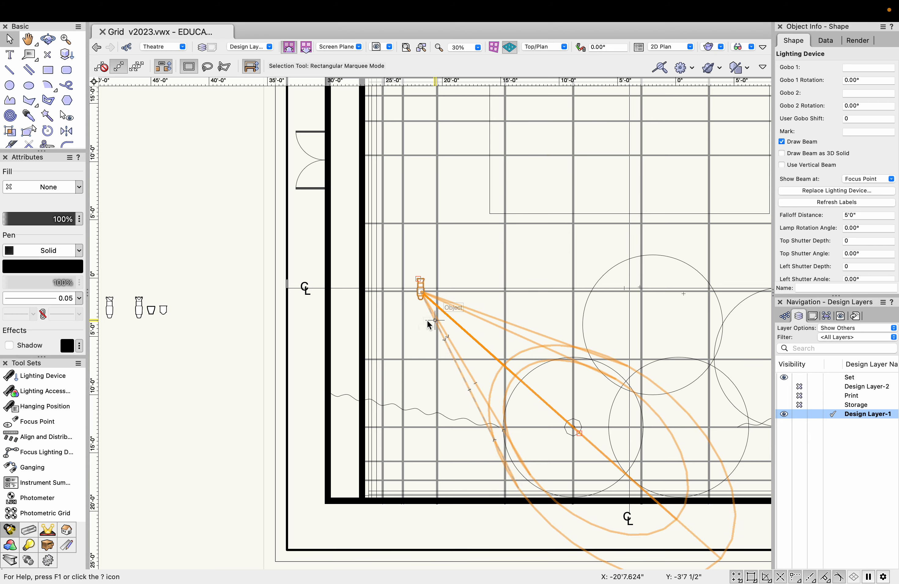
Move the fixture along the horizontal pipe towards centre stage to about X -17'10", and turn off its beam drawing.
scroll(392, 302, down, 5)
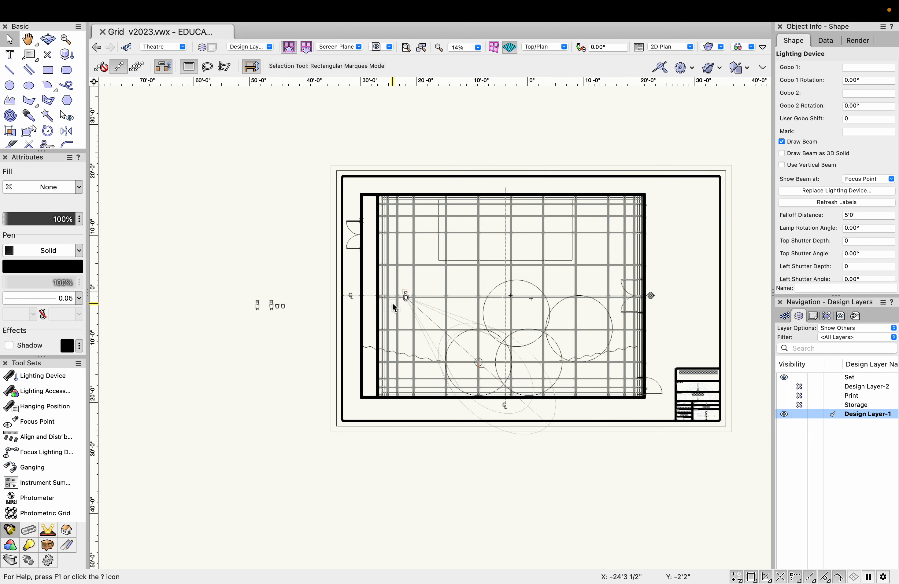
scroll(530, 396, up, 3)
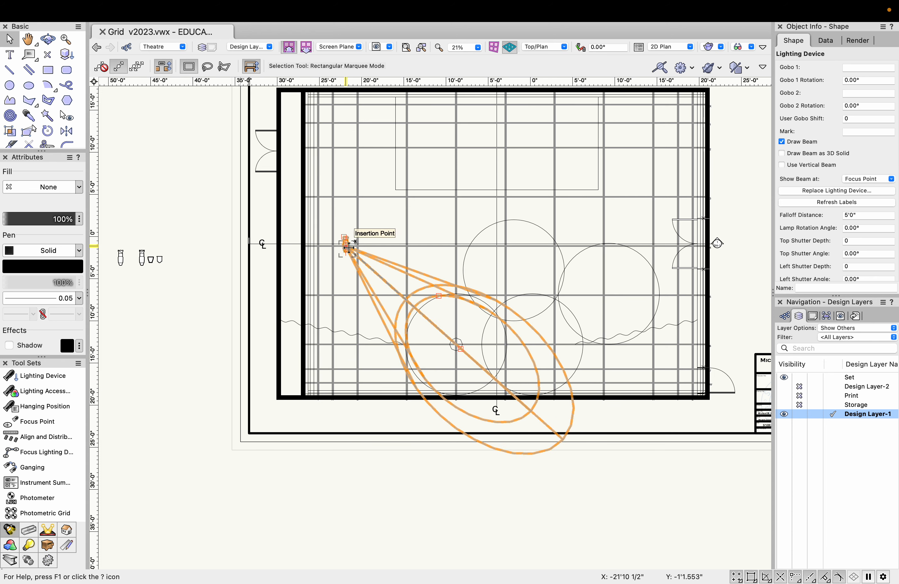
drag(348, 247, 378, 250)
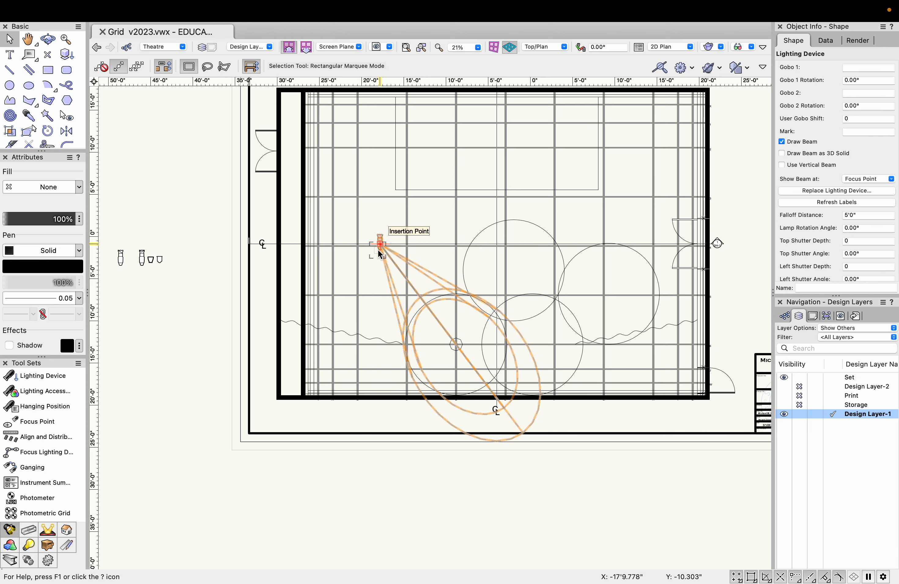
drag(378, 249, 377, 250)
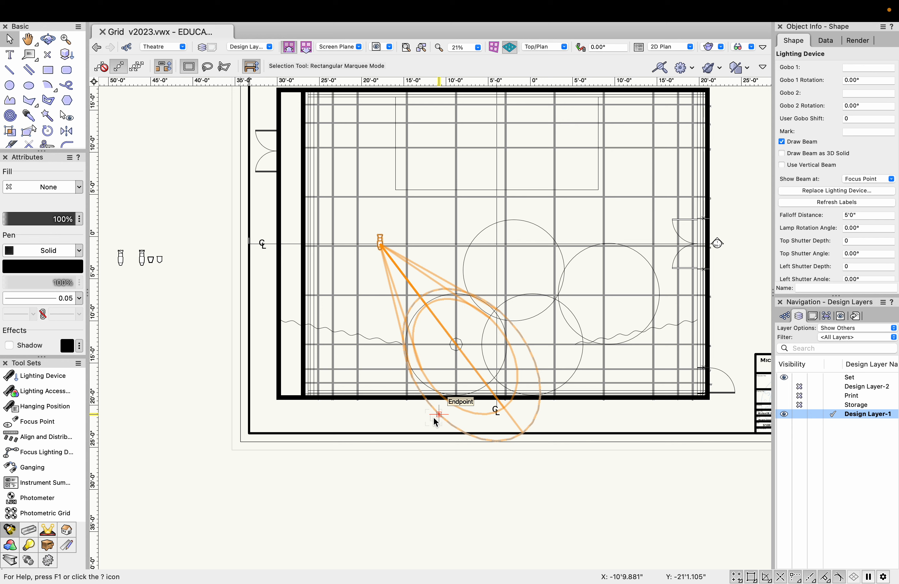
drag(434, 417, 434, 418)
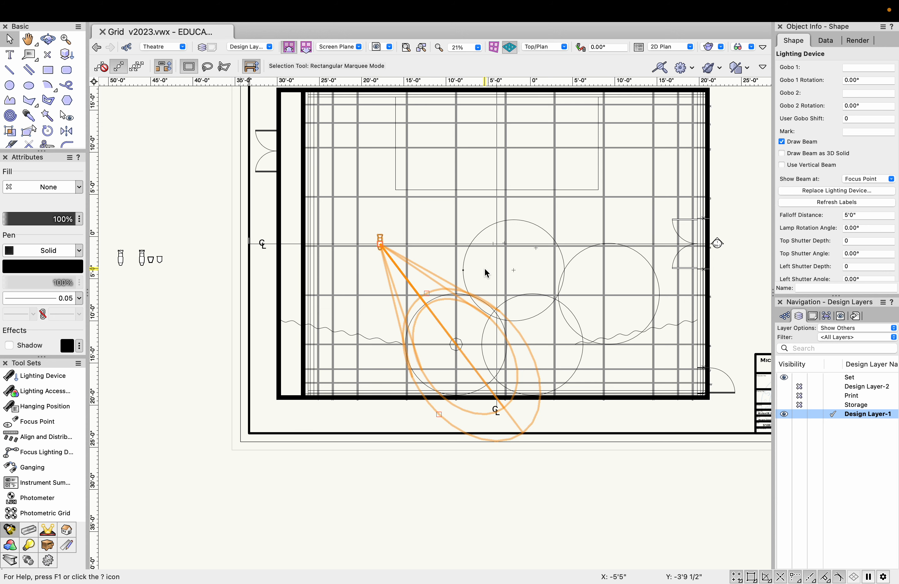
click(782, 142)
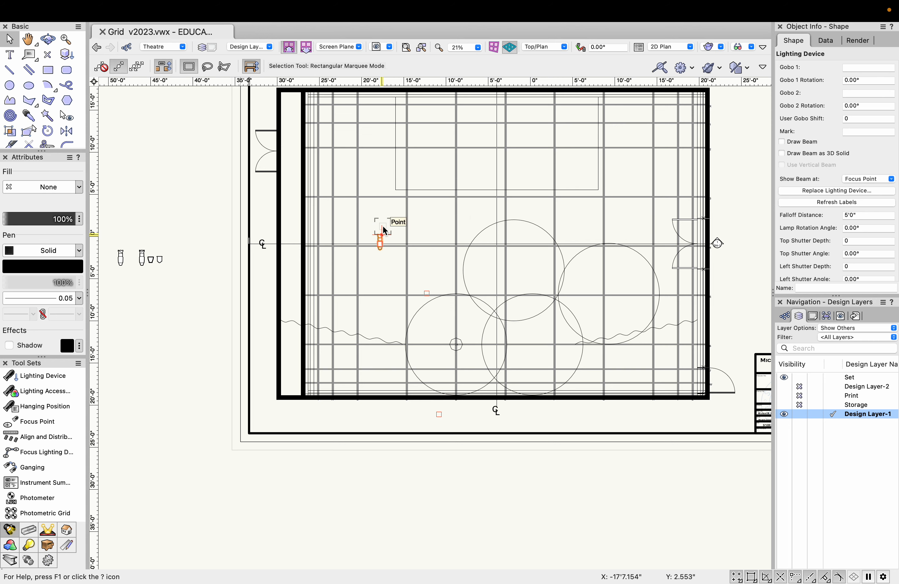
Select the hung fixture and start a new label legend from the Label Legend Manager.
scroll(382, 255, up, 5)
scroll(382, 255, up, 2)
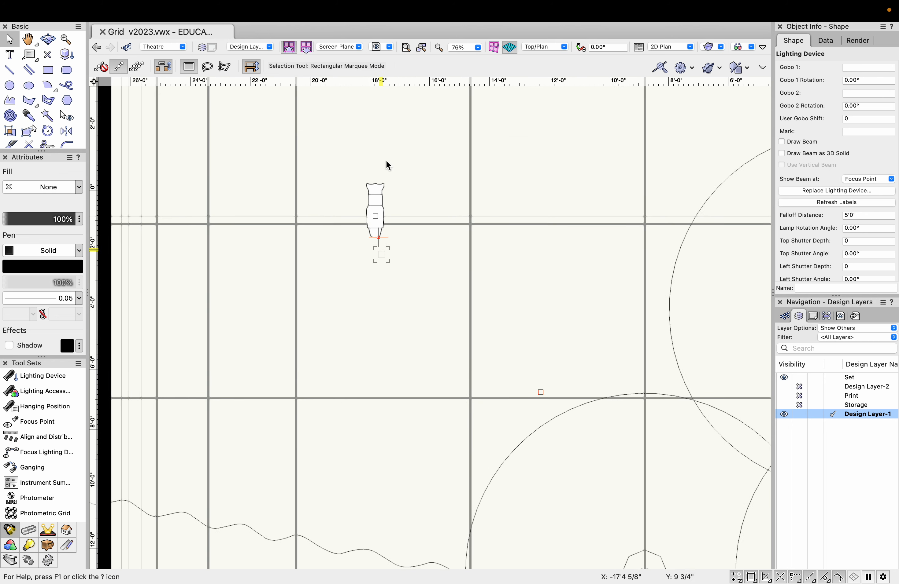
click(374, 188)
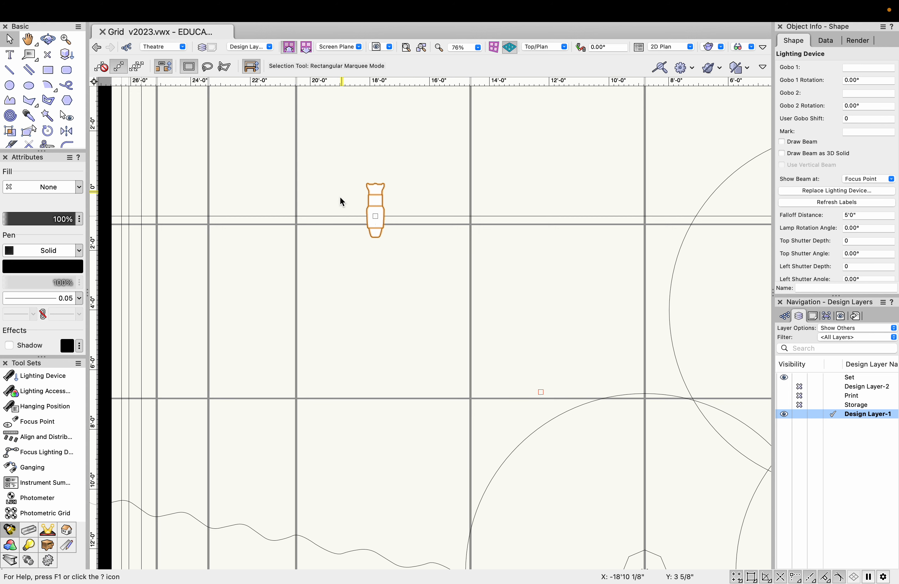
mouse_move(308, 3)
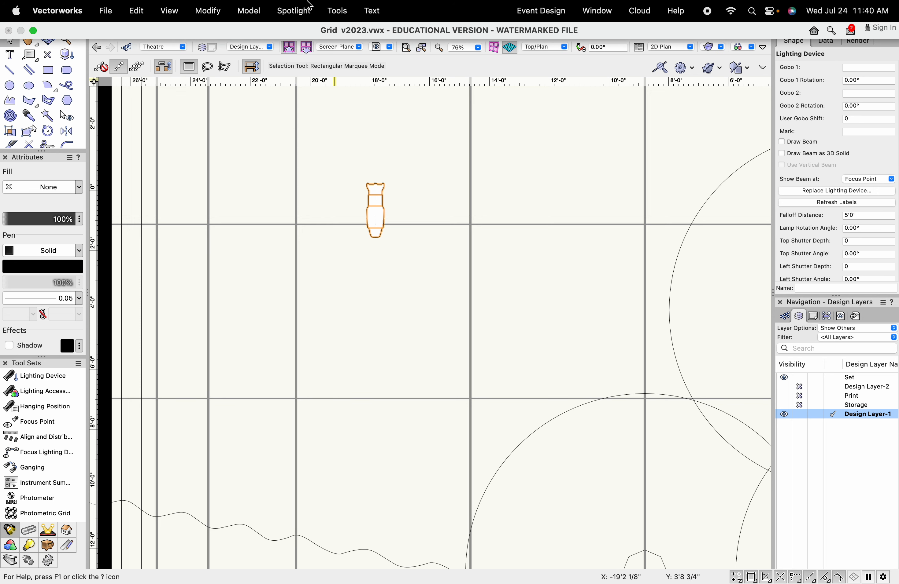
click(293, 13)
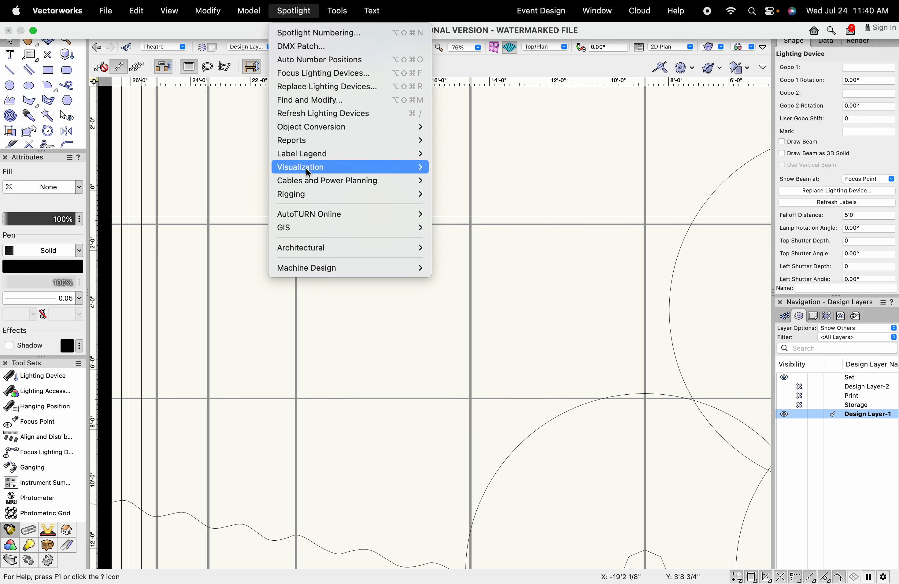
mouse_move(308, 156)
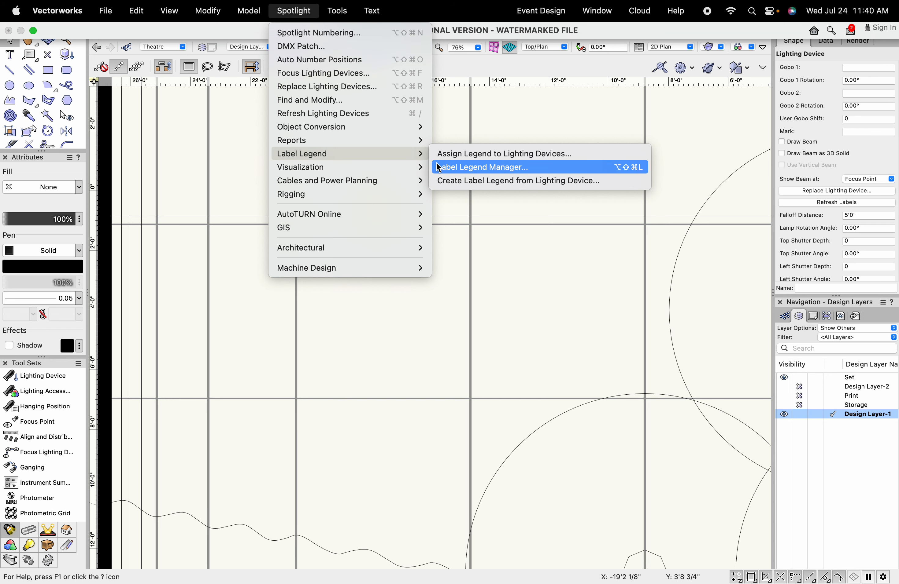
click(451, 167)
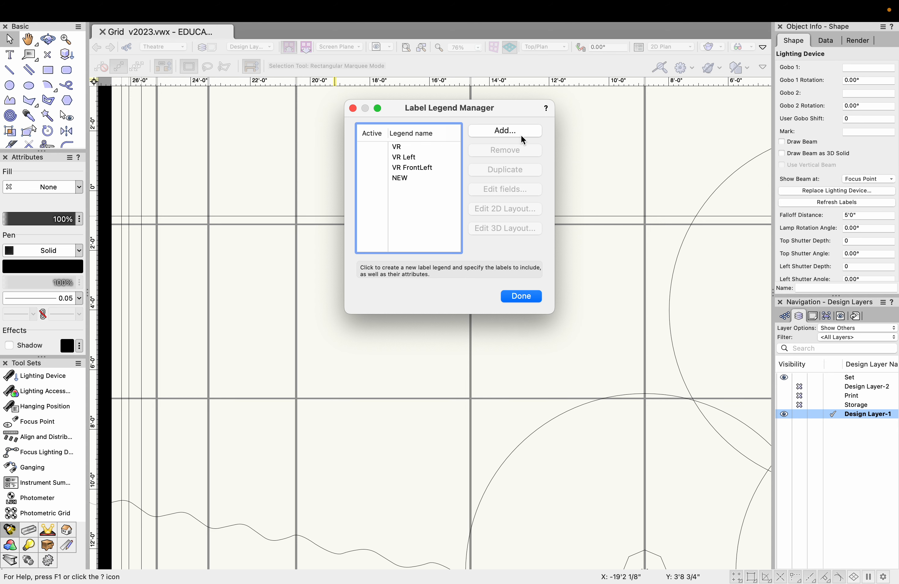
click(530, 130)
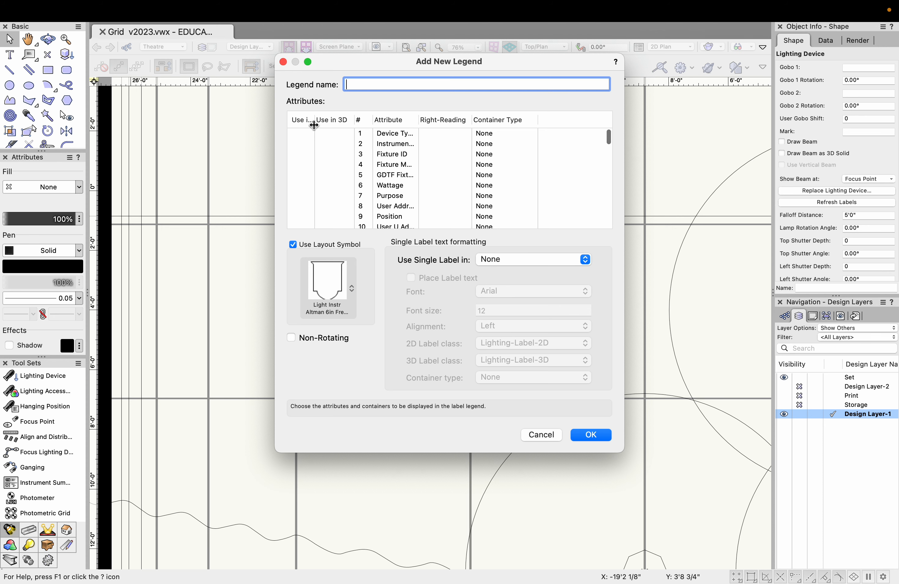
Include Color, Dimmer and Channel in the legend's 2D labels, with a Circle container for Dimmer and a Hexagon for Channel.
drag(314, 123, 333, 124)
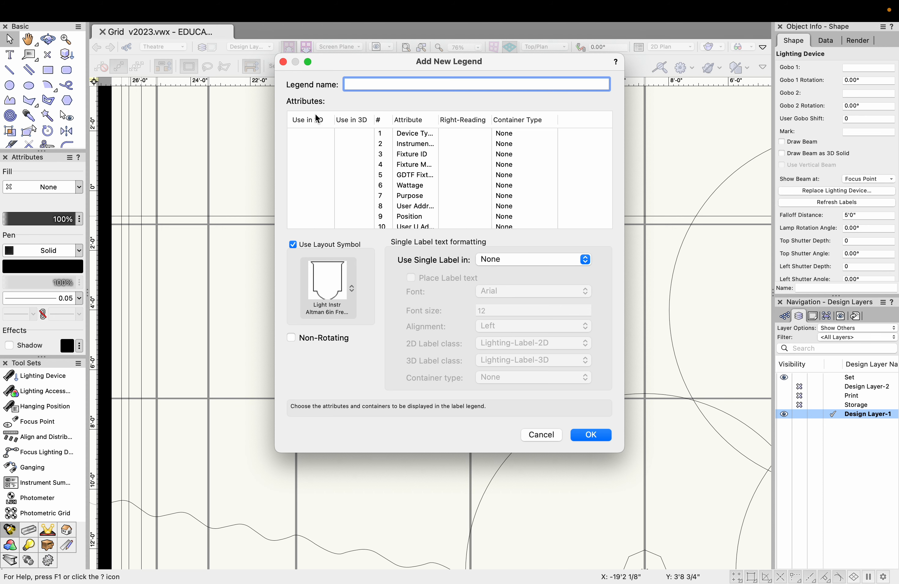
scroll(310, 157, down, 6)
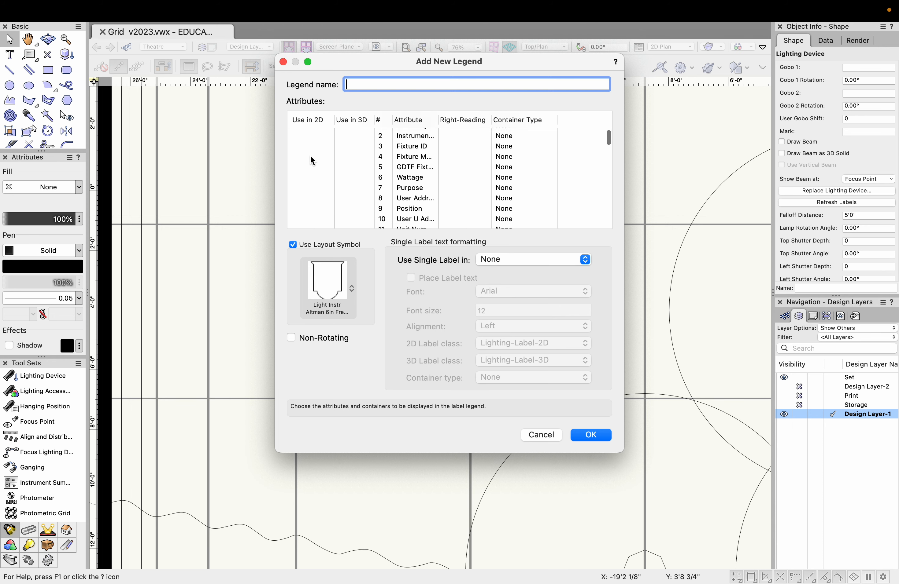
click(311, 188)
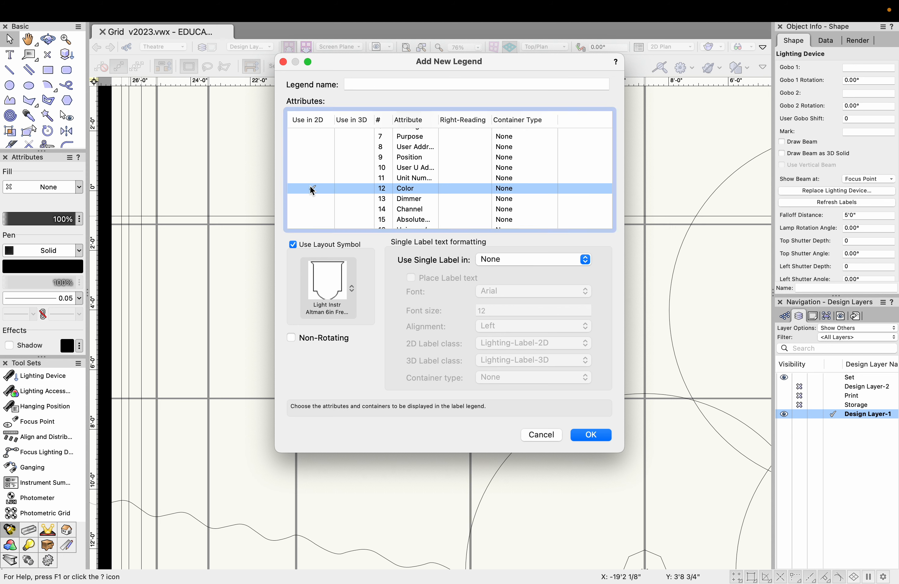
click(310, 198)
click(311, 209)
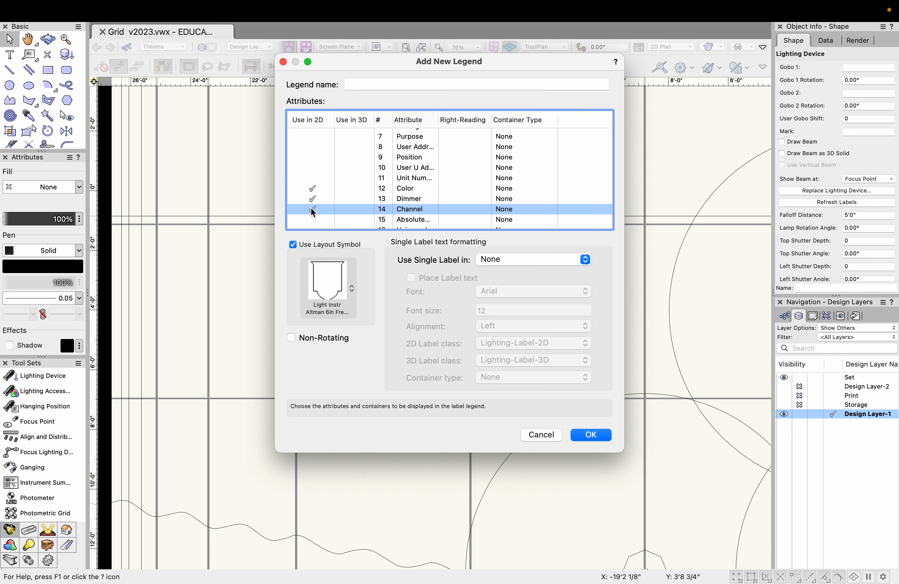
click(509, 200)
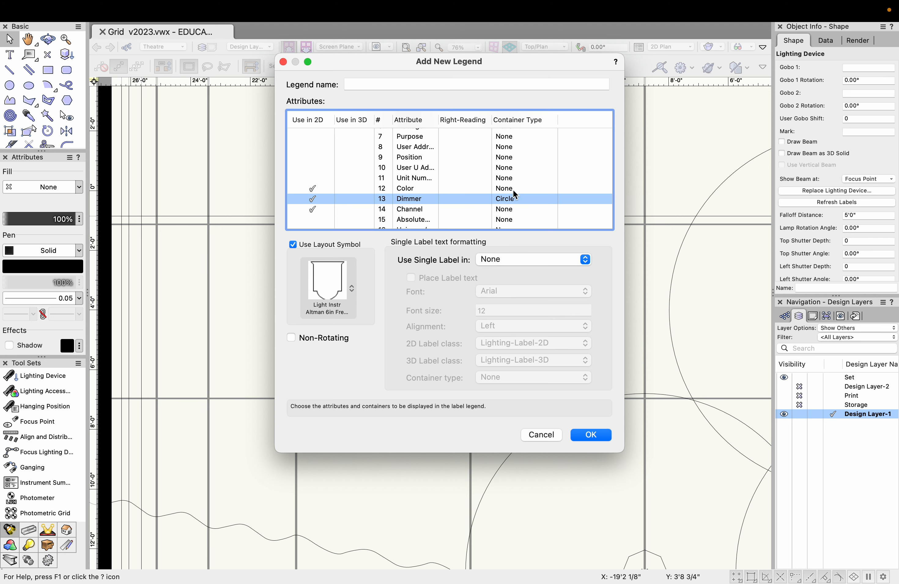
click(510, 209)
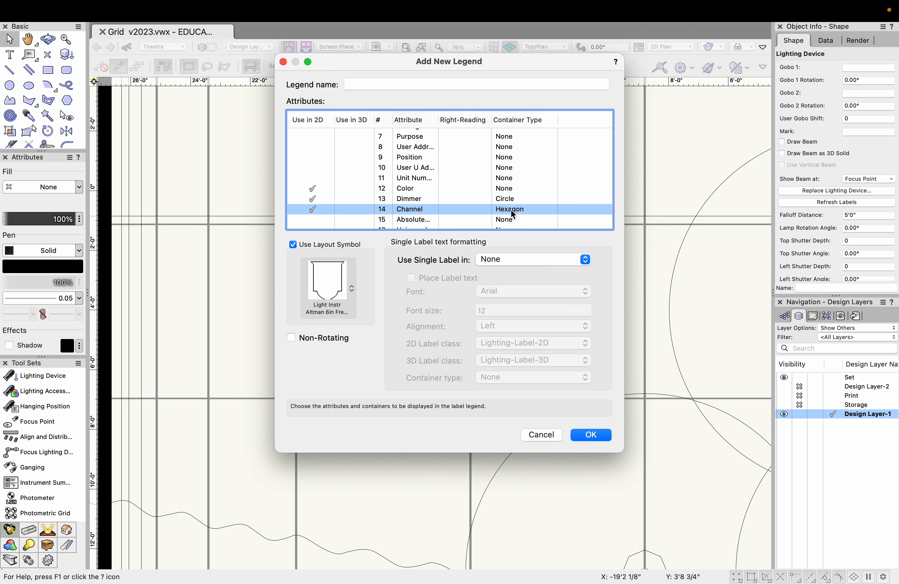
Include the Focus attribute in the new legend's 2D labels.
scroll(468, 193, down, 10)
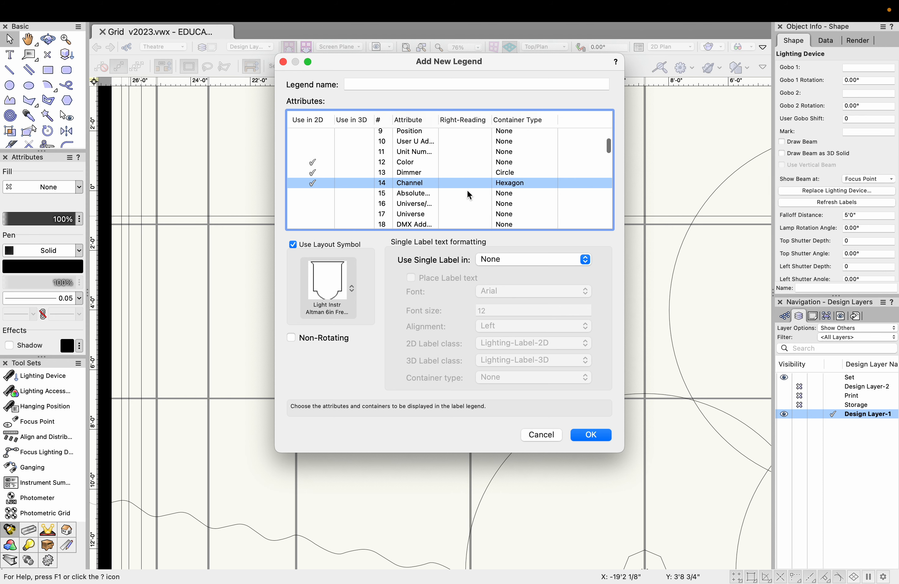
scroll(466, 194, down, 8)
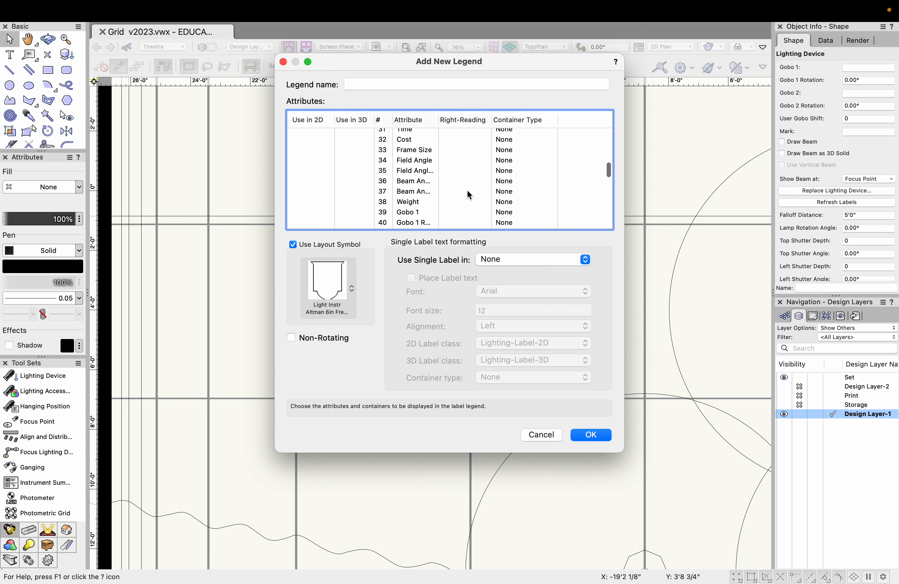
scroll(468, 193, down, 6)
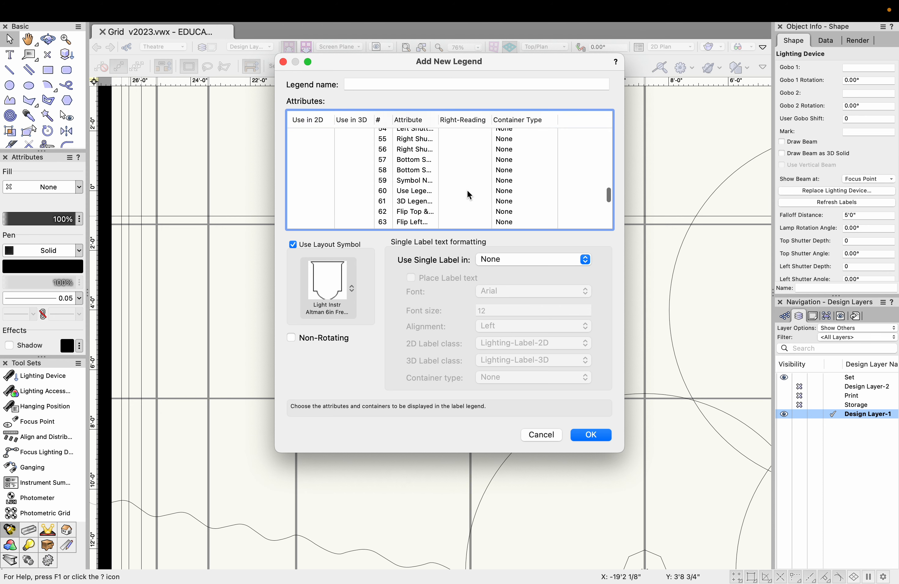
scroll(467, 194, up, 6)
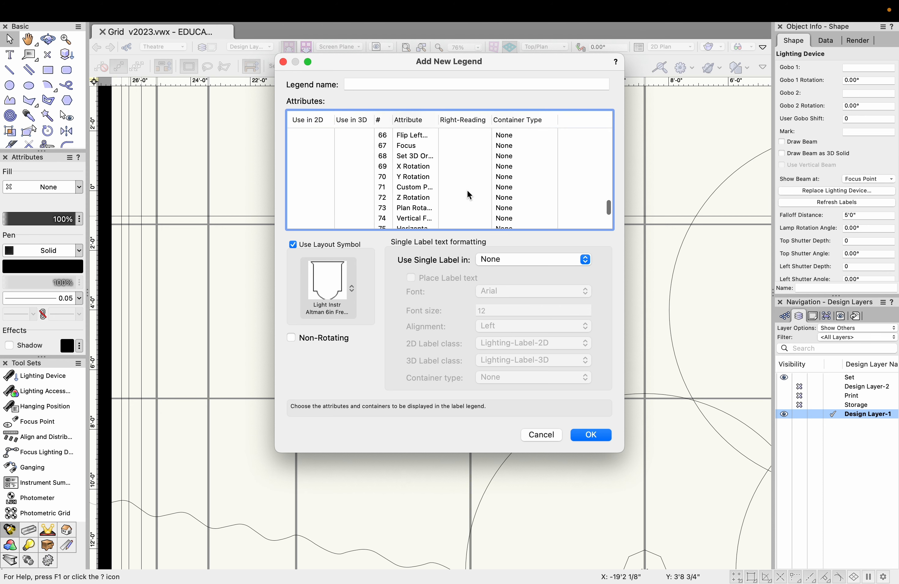
click(305, 213)
click(305, 211)
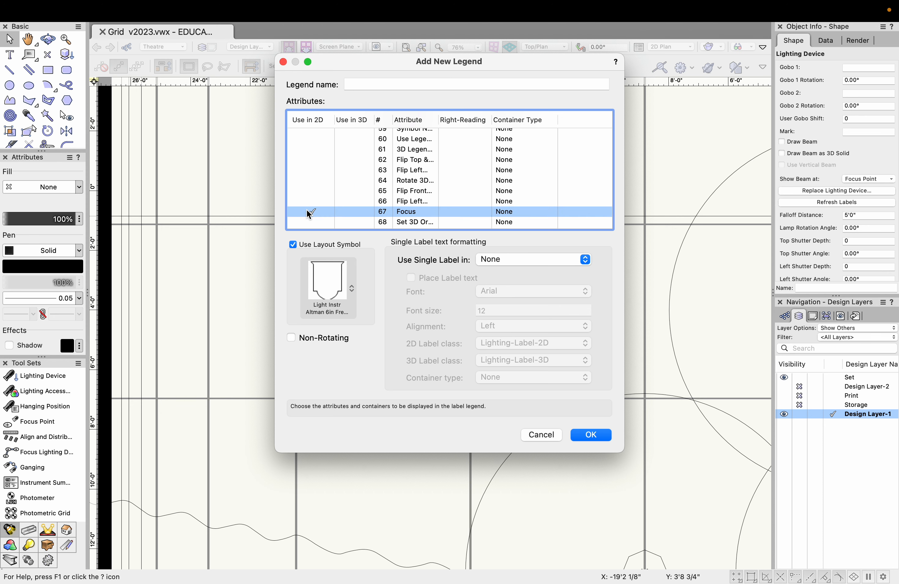
Set the new legend to use a single label in 3D Only, name it FAV, and save it.
click(508, 255)
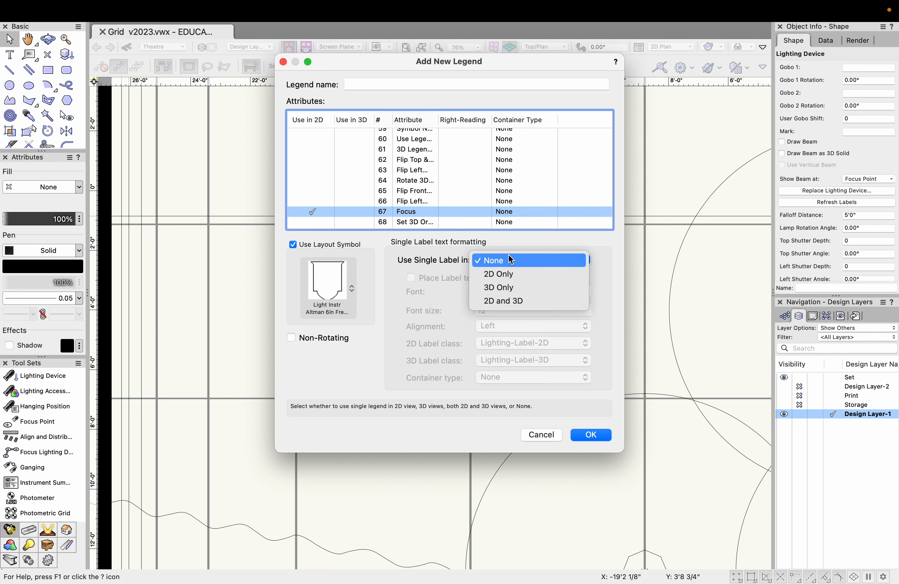
click(508, 289)
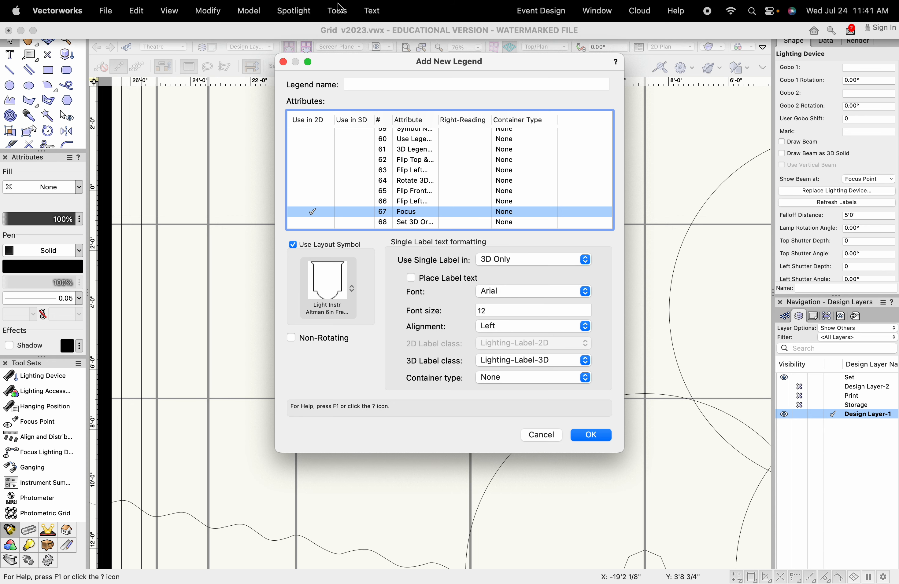
click(360, 83)
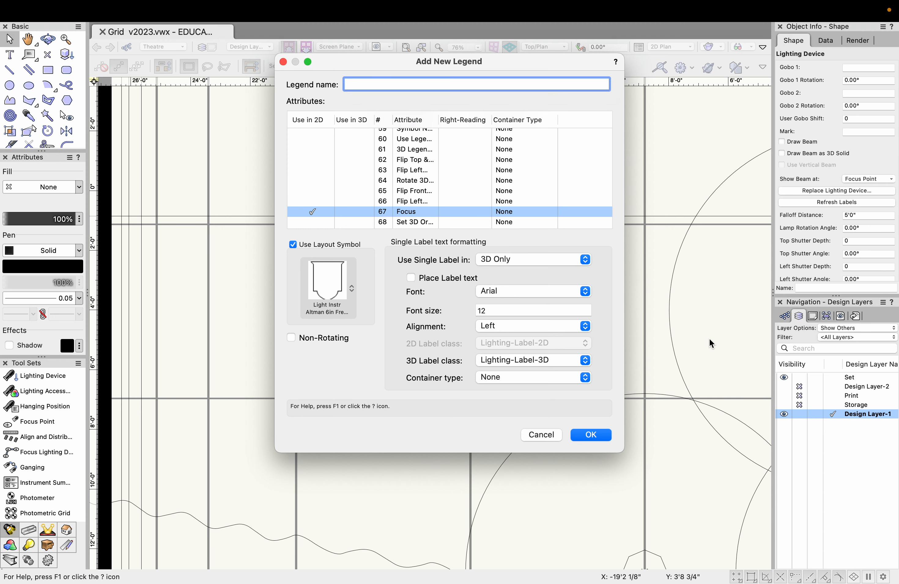
text(FAV)
click(601, 435)
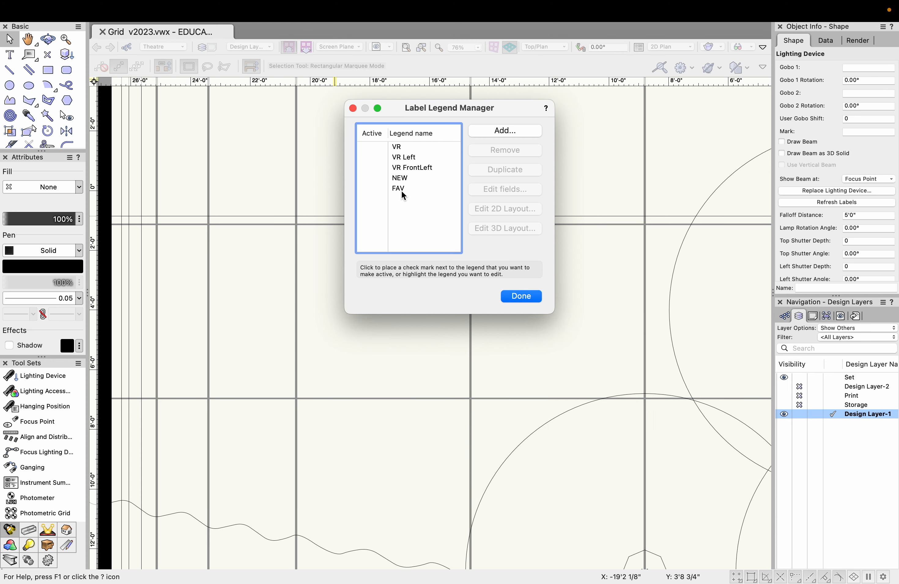
In the FAV legend's 2D layout, place Color just above the fixture symbol and Focus above Color, nudging Focus slightly right.
click(400, 190)
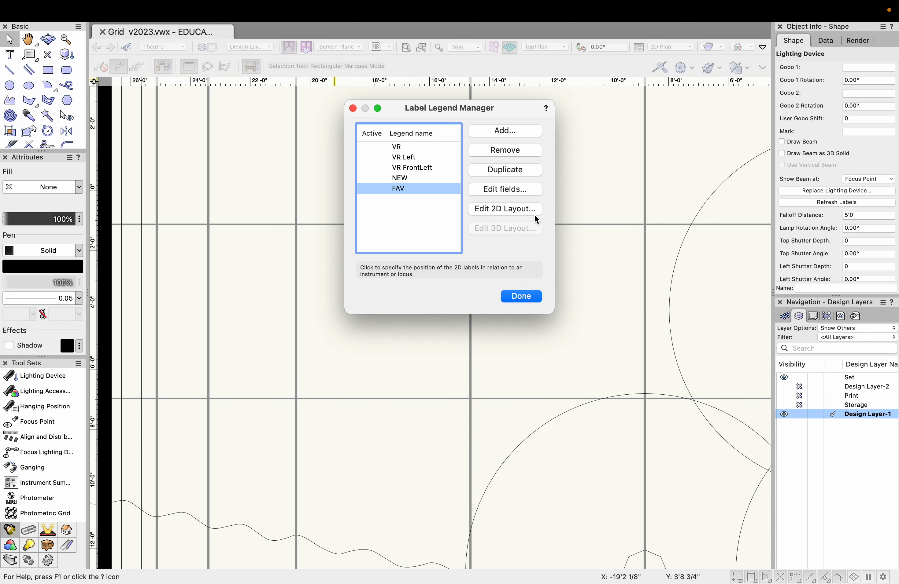
click(526, 211)
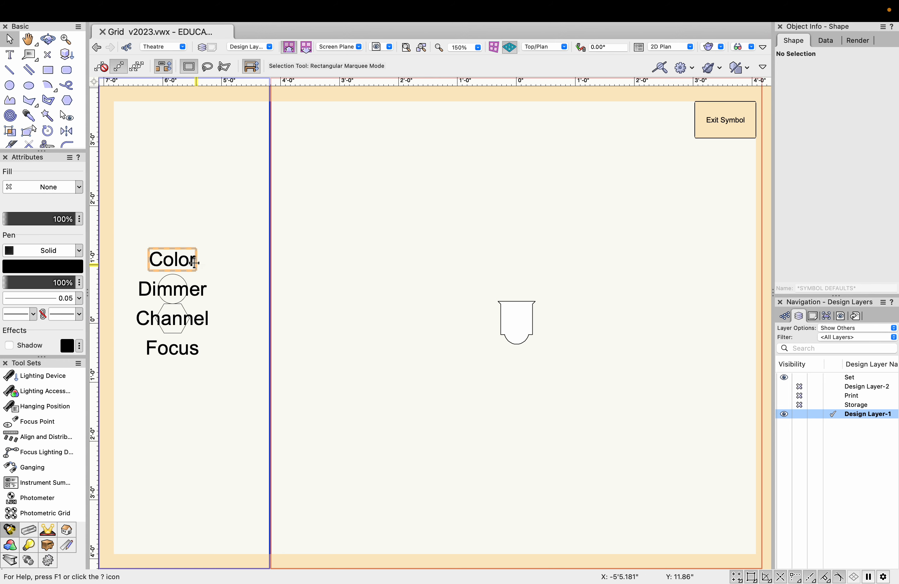
drag(197, 265, 541, 295)
drag(173, 348, 549, 270)
click(576, 314)
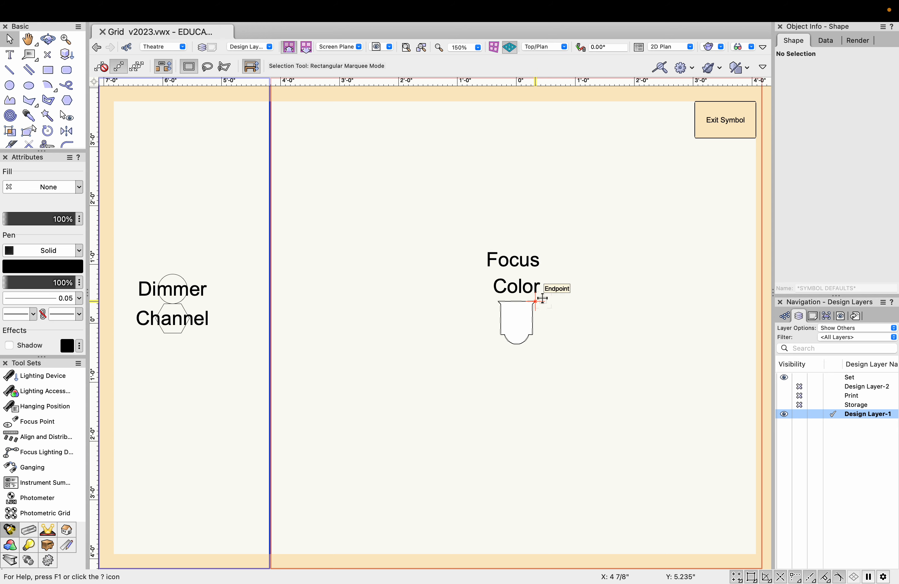
click(523, 267)
key(shift+Right)
key(shift+Right)
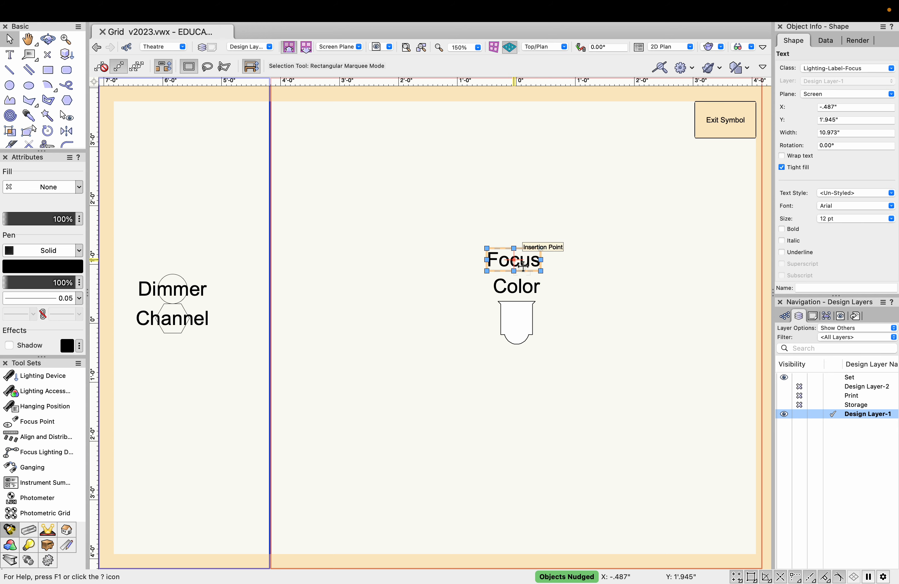
click(579, 364)
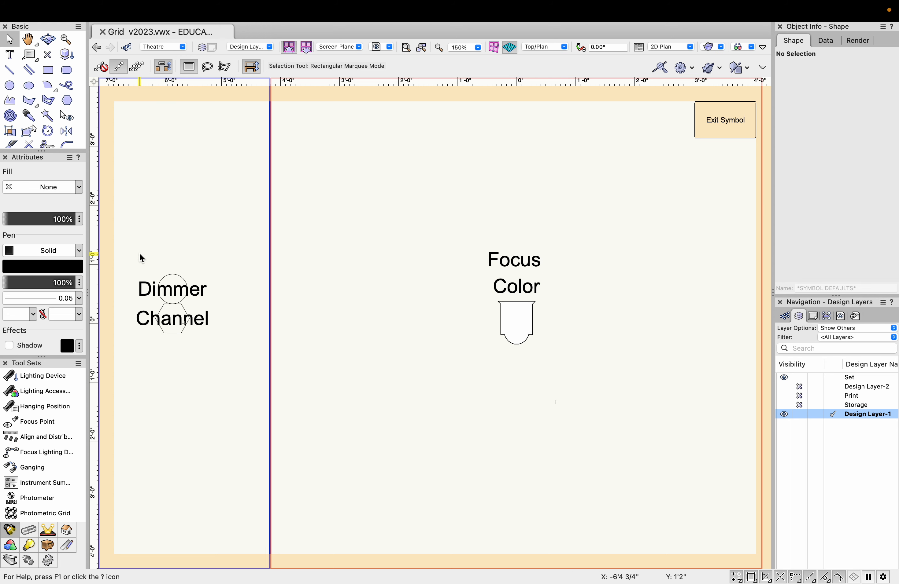
Place the Dimmer and Channel labels with their containers below the fixture symbol, and nudge them left to centre them.
drag(138, 254, 225, 355)
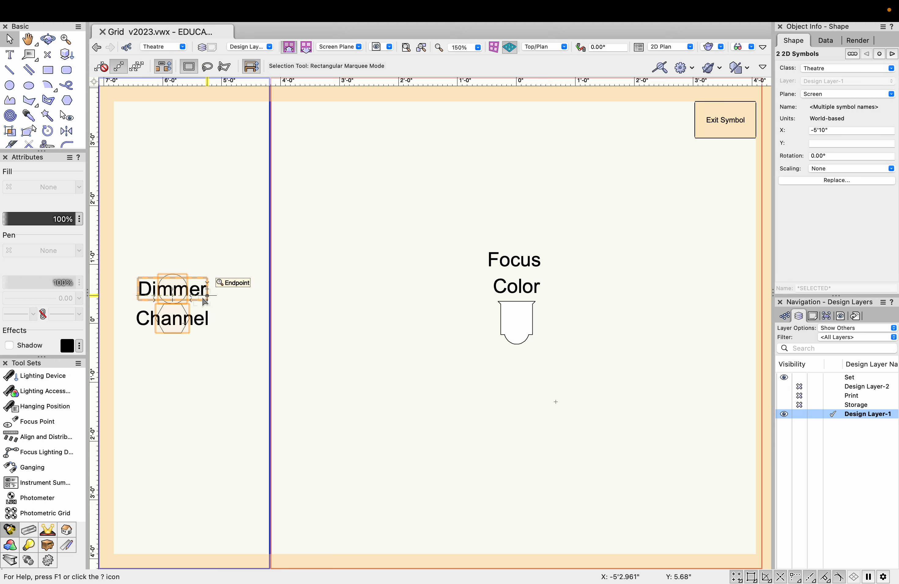
drag(187, 274, 536, 347)
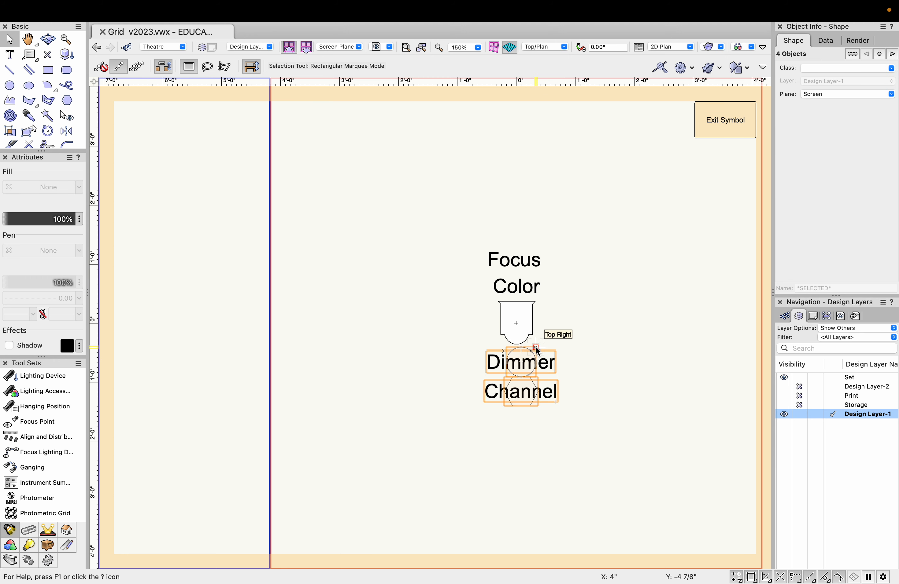
key(shift+Left)
key(shift+Left)
key(shift+Left)
key(shift+Left)
key(shift+Left)
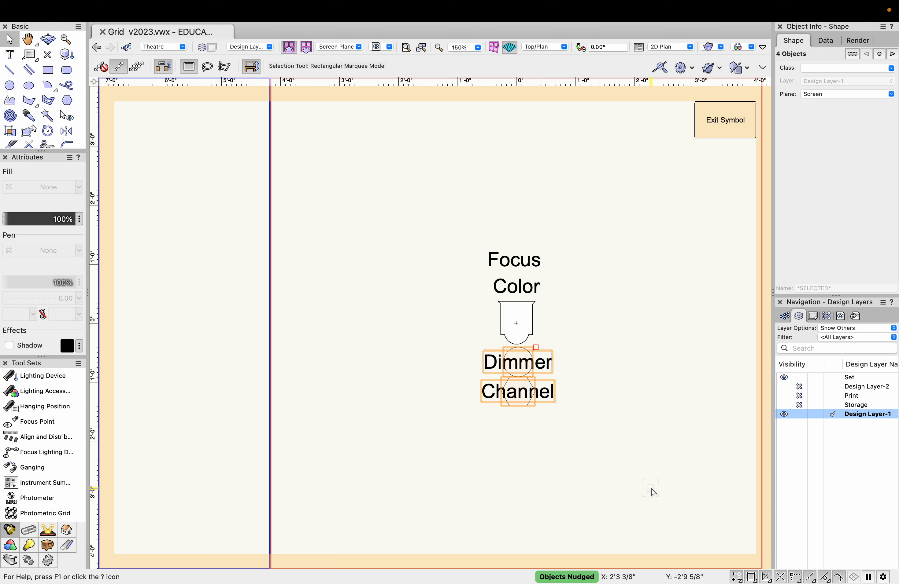
click(719, 534)
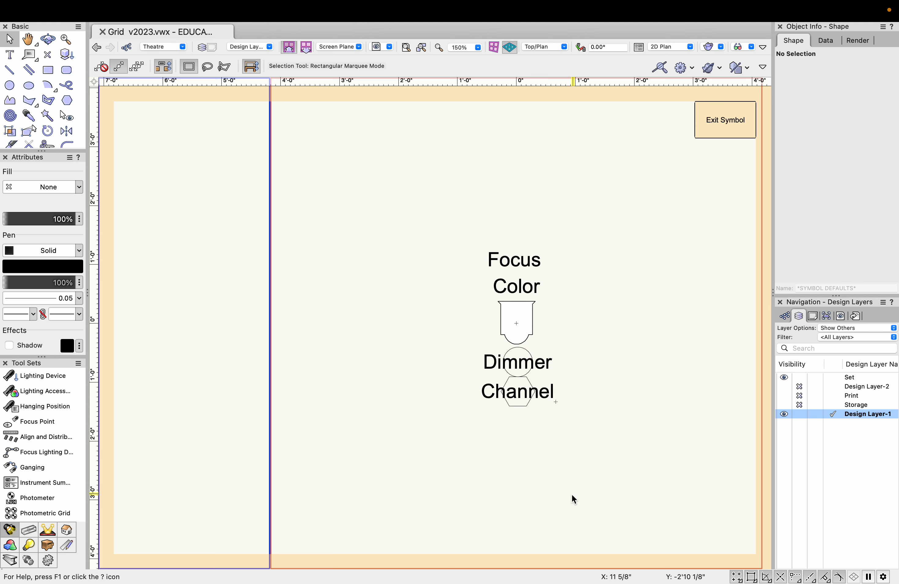
Move the Channel label and its hexagon down to leave a small gap below the Dimmer circle, and exit the layout.
click(511, 379)
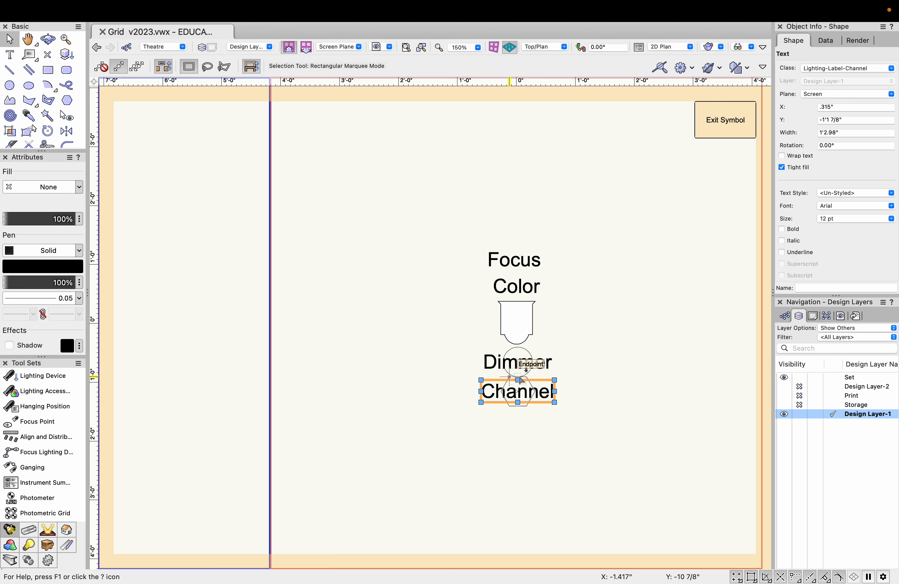
click(523, 410)
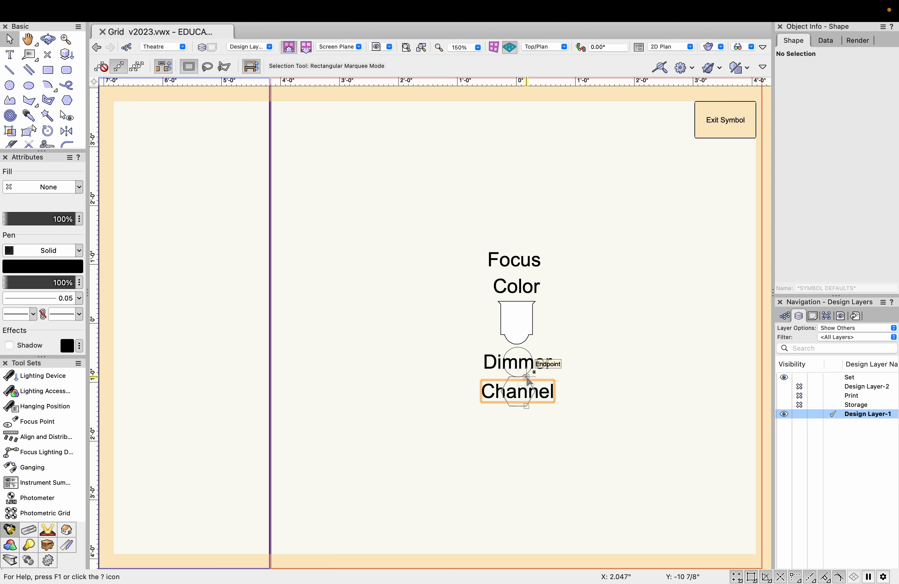
click(518, 399)
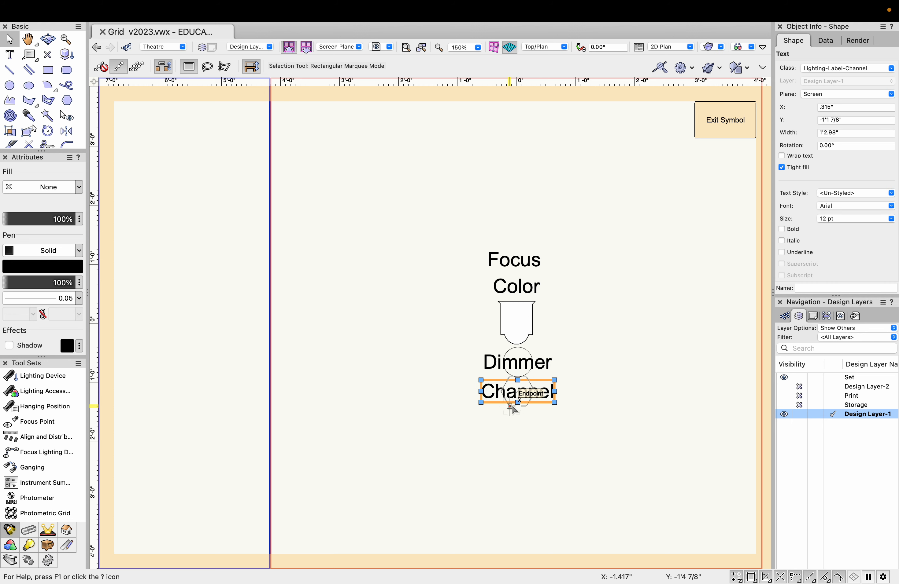
scroll(526, 389, up, 2)
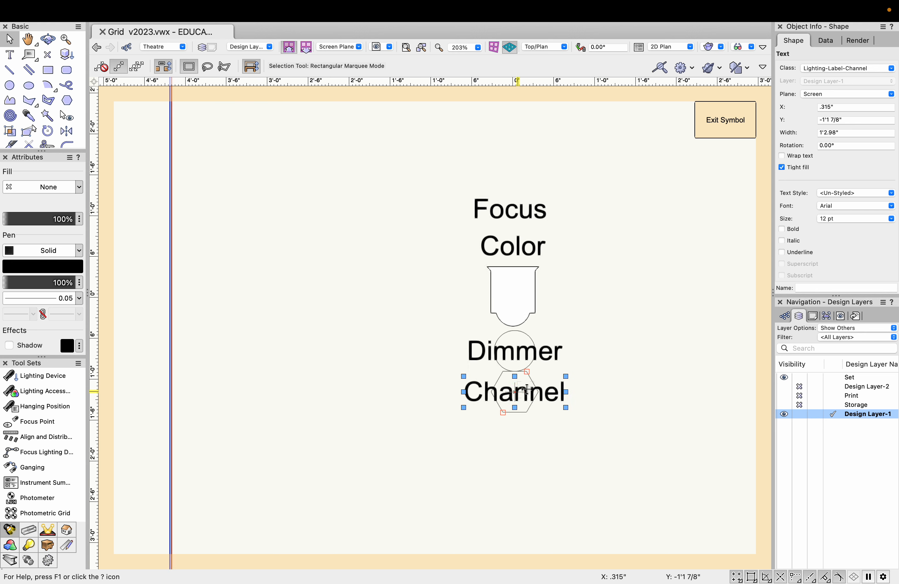
scroll(526, 390, up, 2)
shift+click(526, 367)
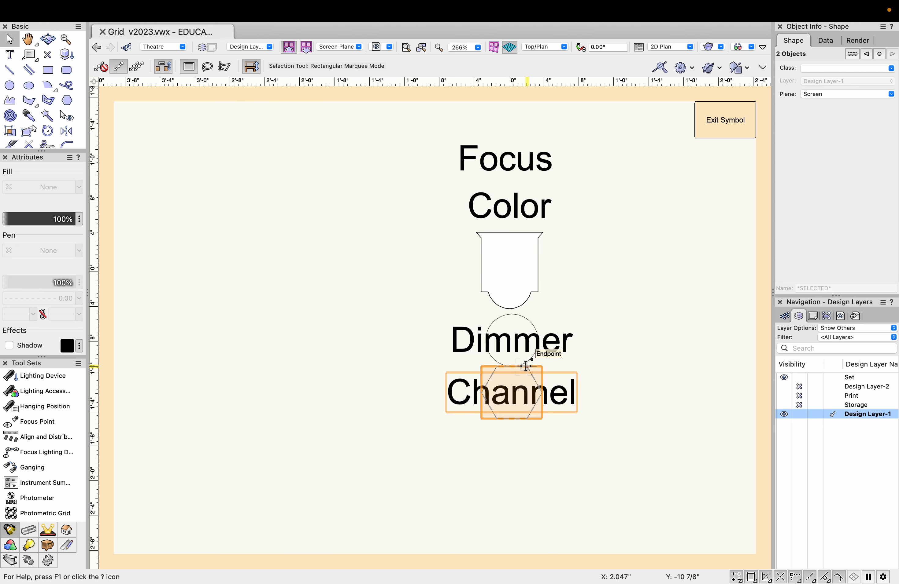
drag(526, 366, 526, 375)
key(shift+Up)
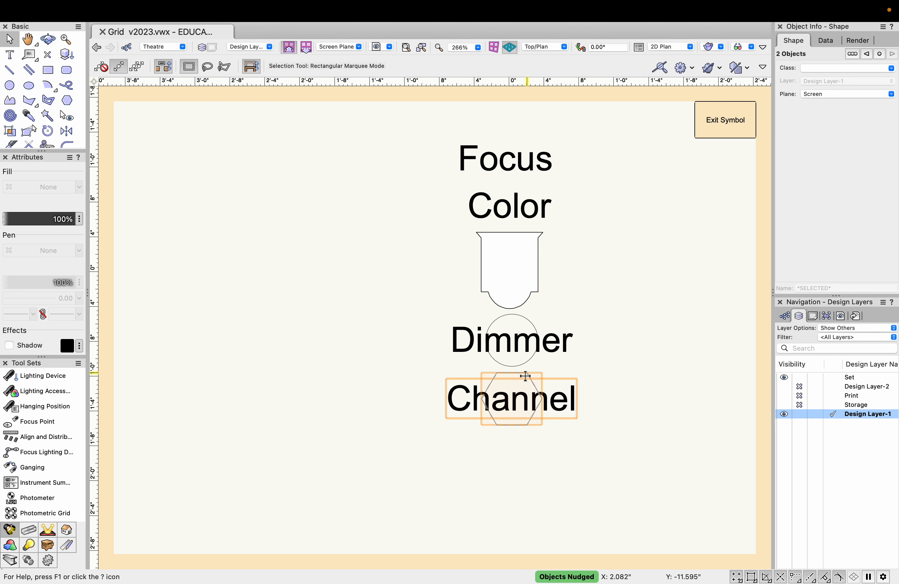
click(372, 355)
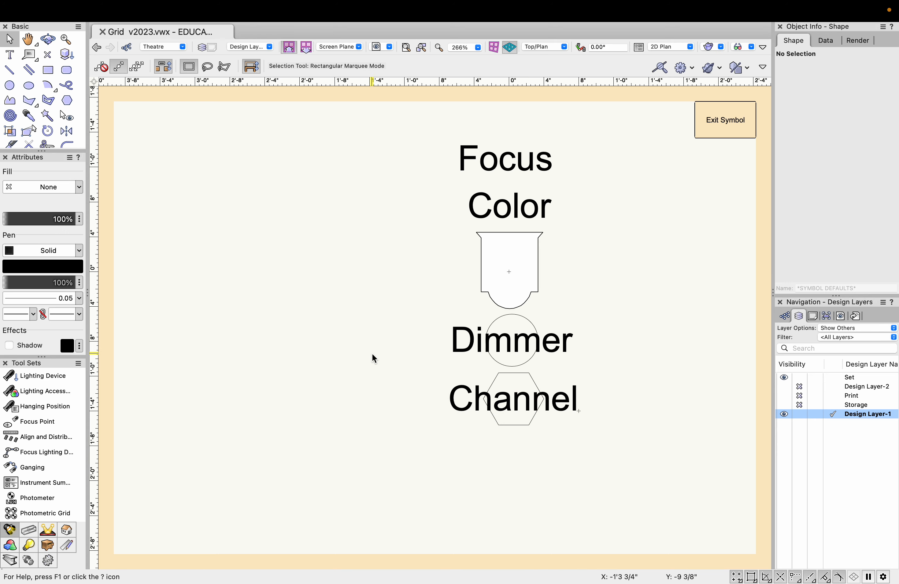
scroll(371, 354, down, 4)
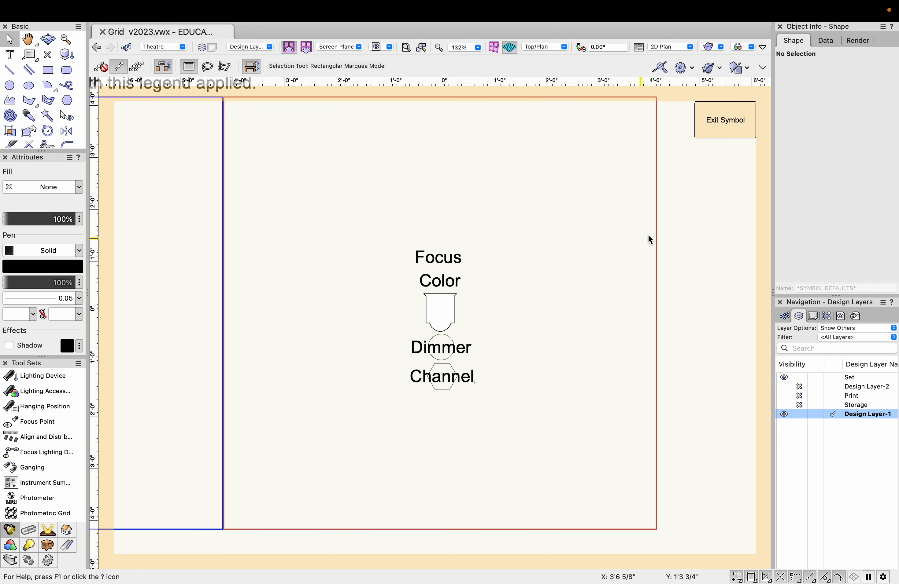
click(726, 121)
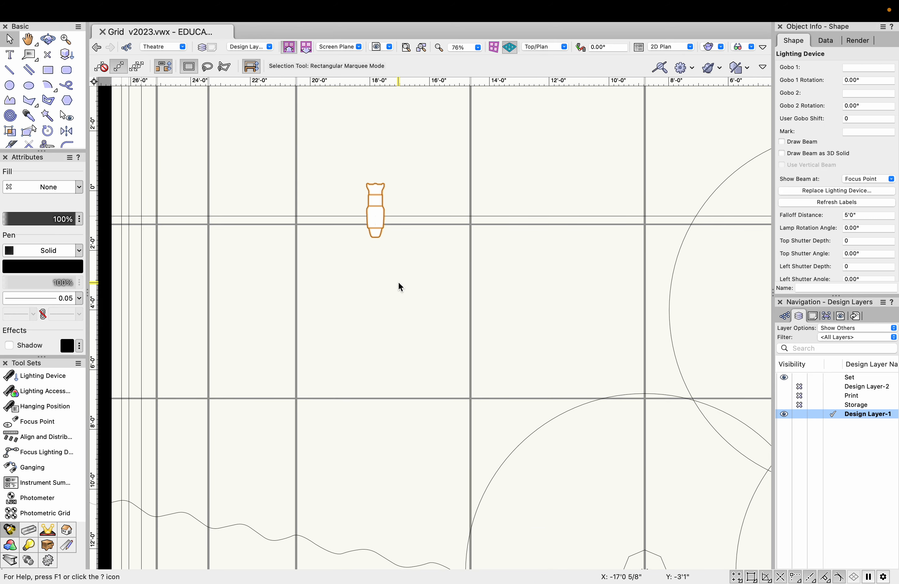
Assign the FAV label legend to the selected hung fixture.
scroll(398, 282, down, 1)
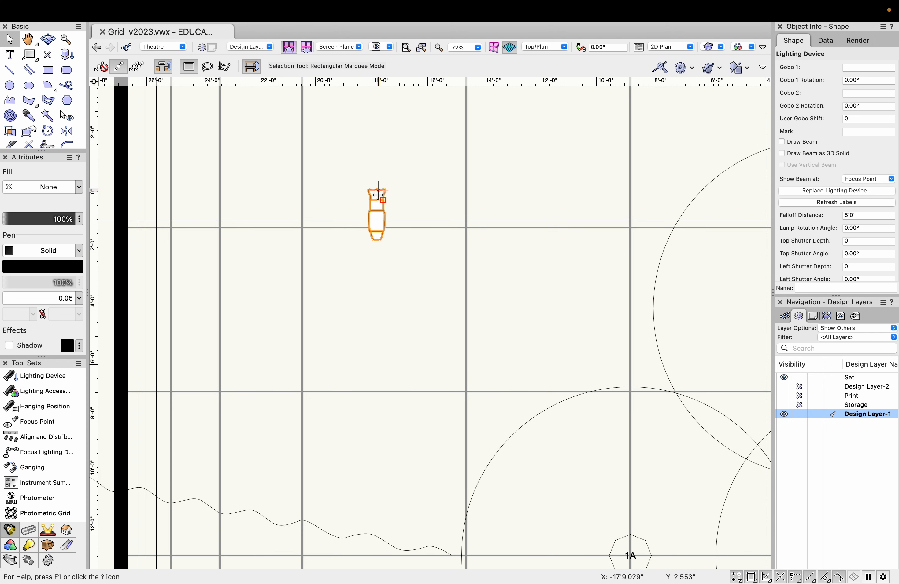
mouse_move(230, 5)
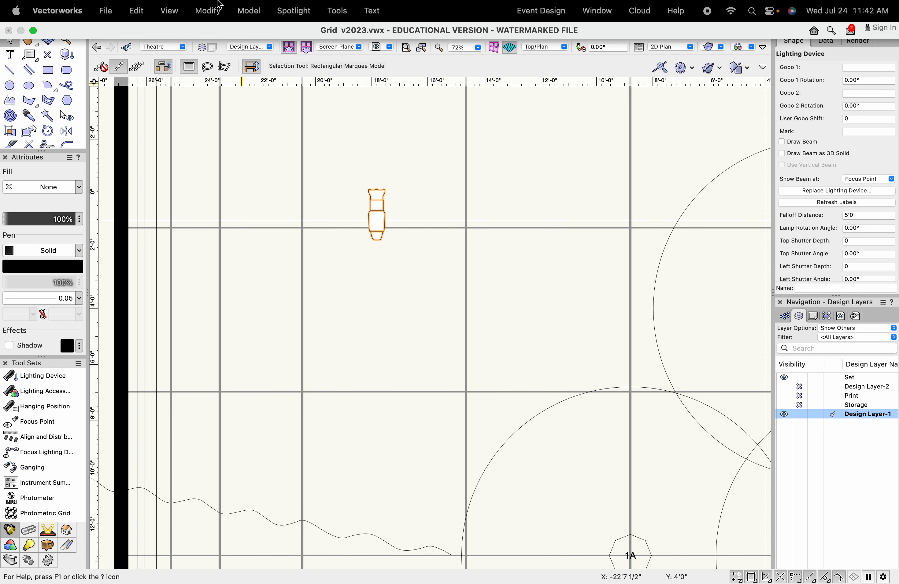
click(294, 11)
mouse_move(322, 156)
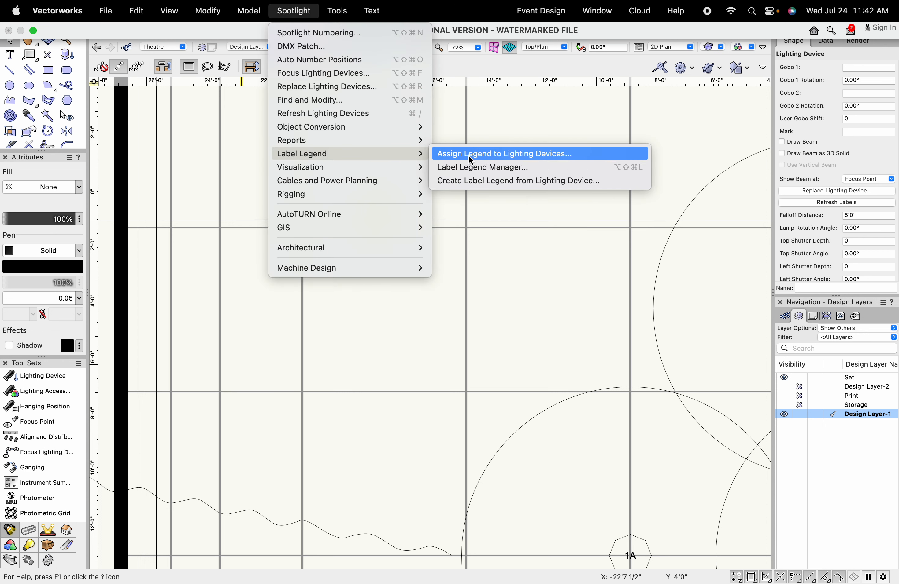
click(482, 158)
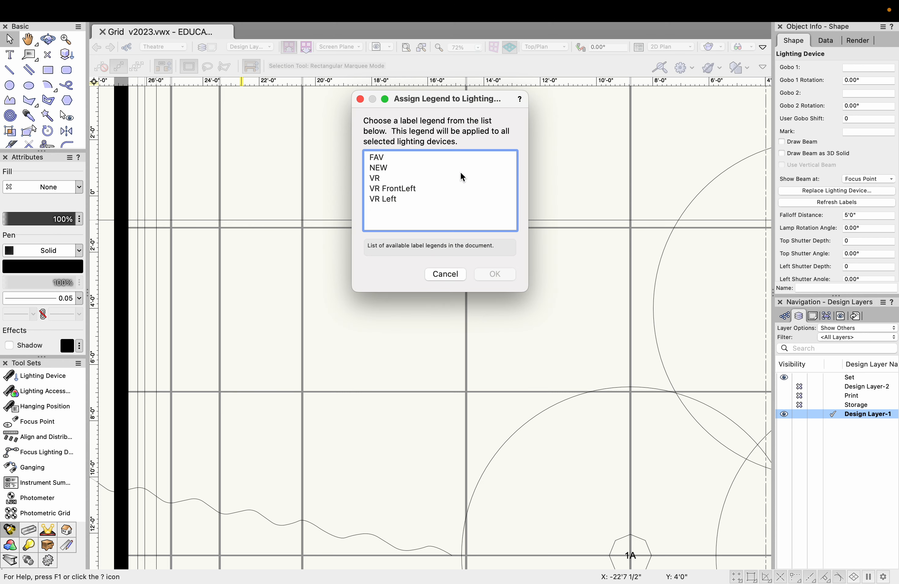
click(388, 157)
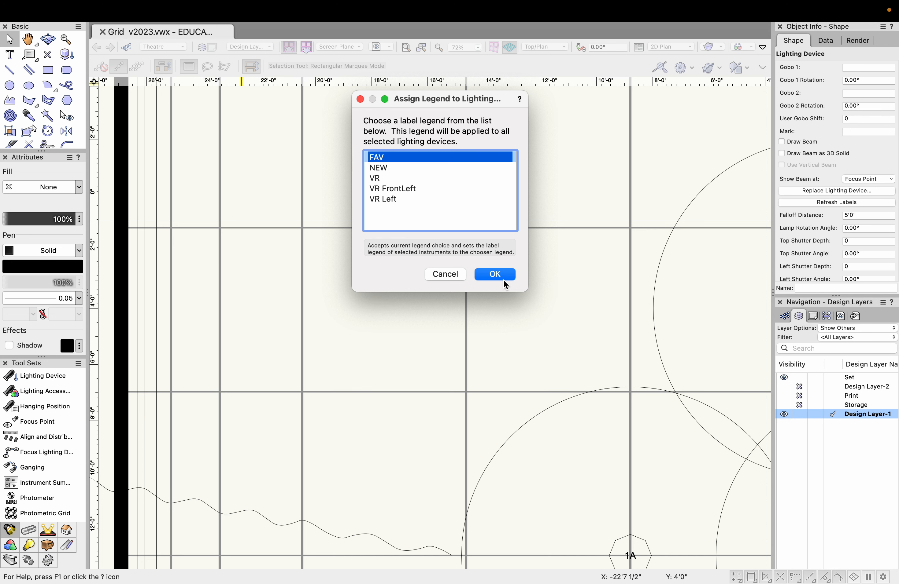
click(495, 274)
click(410, 173)
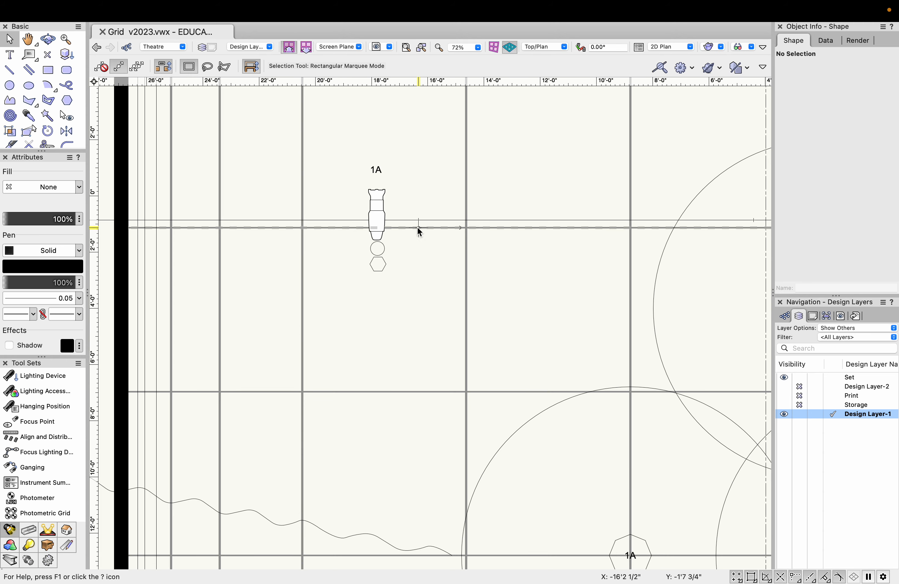
Set the hung fixture's Color to R60.
click(378, 203)
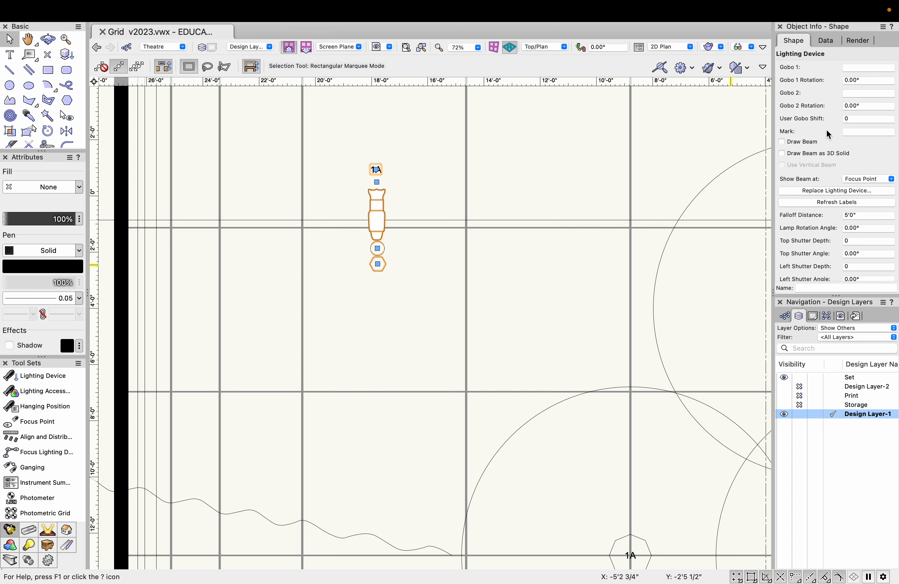
scroll(827, 134, up, 15)
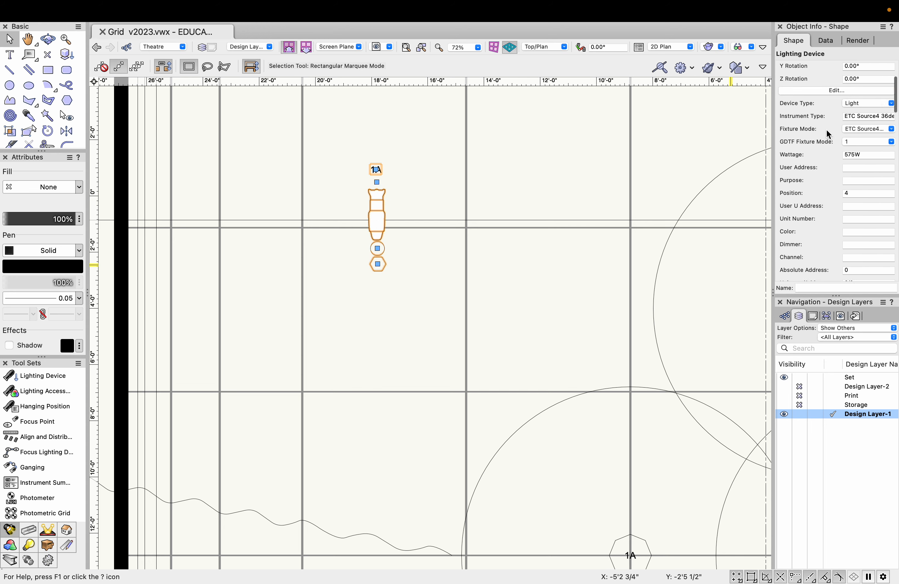
scroll(828, 134, up, 5)
scroll(828, 134, down, 8)
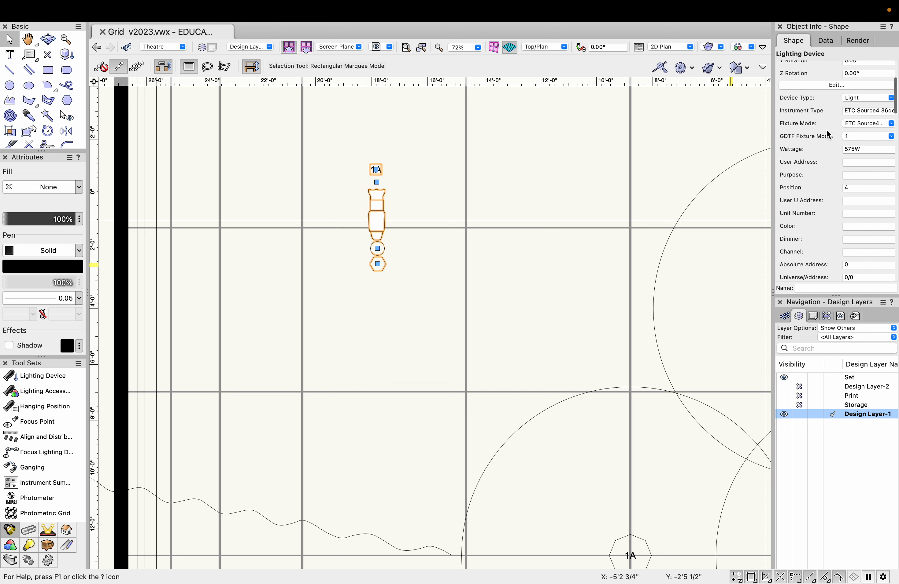
scroll(828, 134, down, 2)
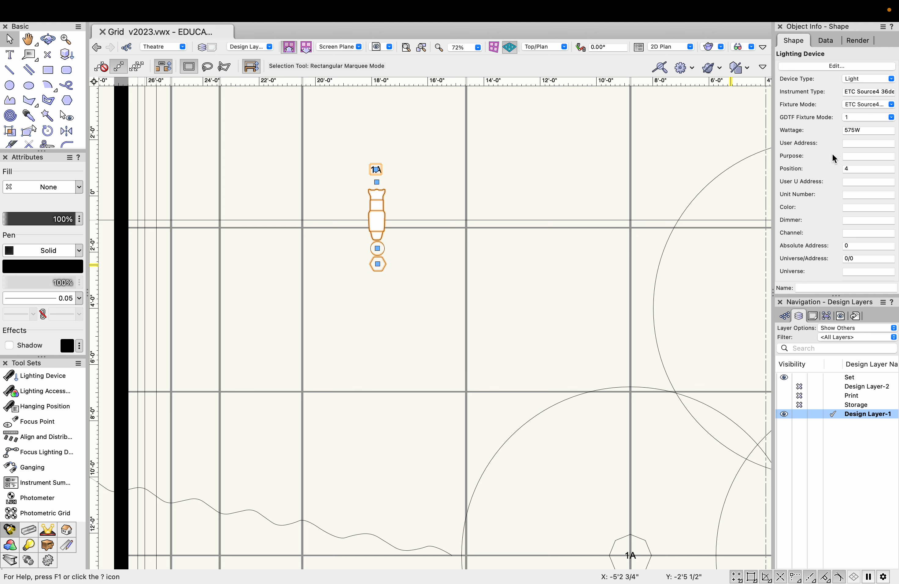
scroll(847, 220, down, 3)
click(855, 176)
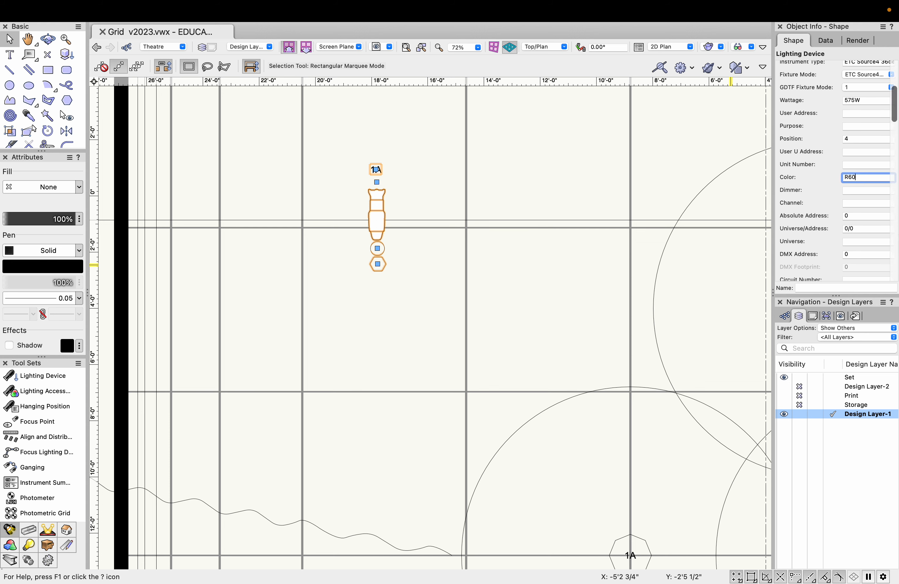
key(Return)
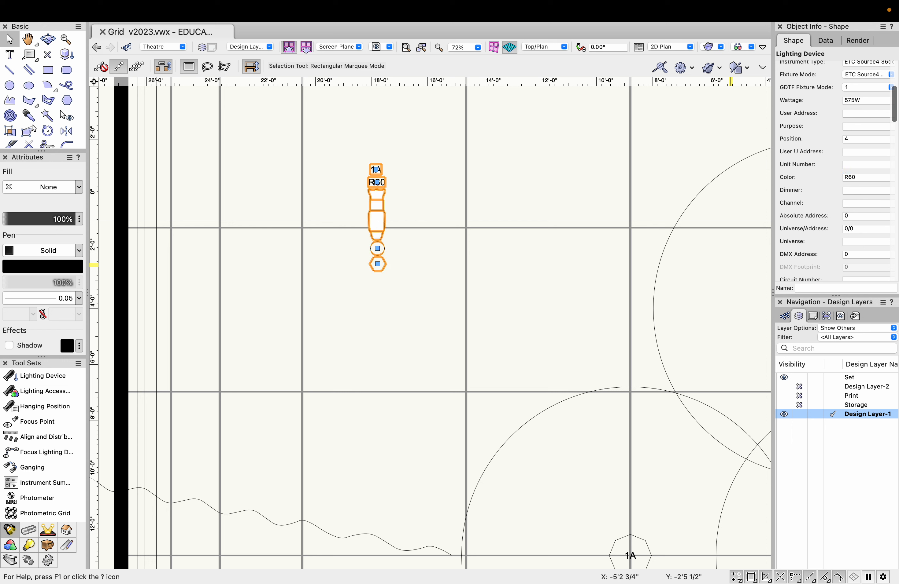
Set the hung fixture's Channel to 1 and deselect the fixture.
click(858, 191)
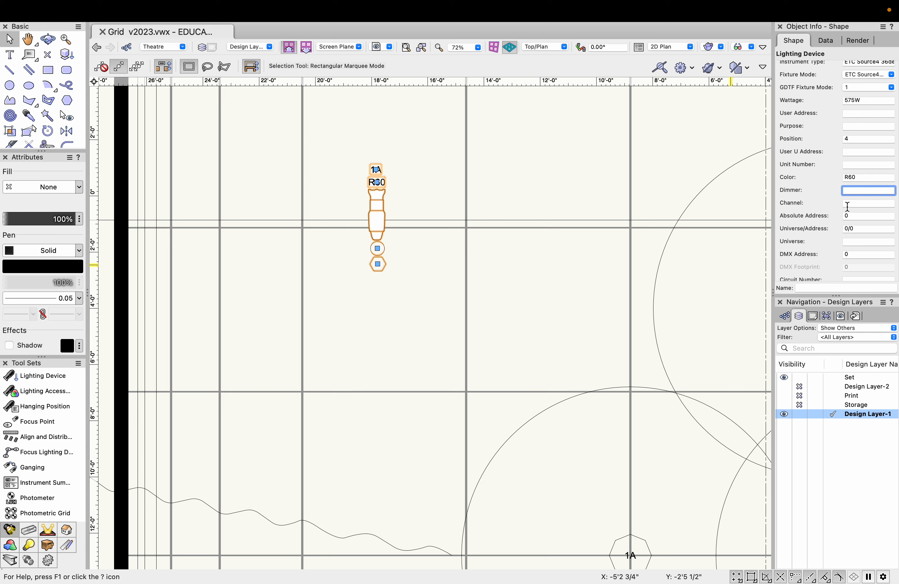
click(854, 204)
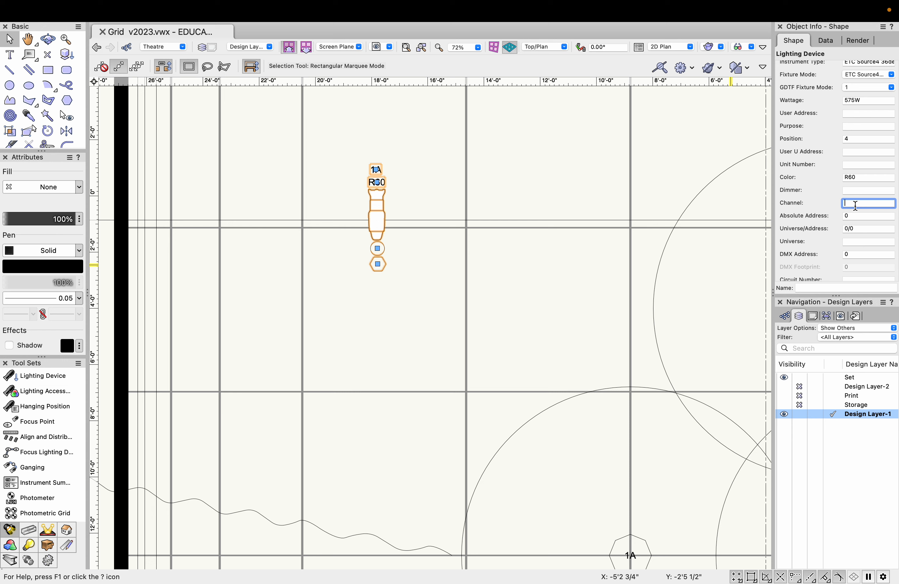
key(Return)
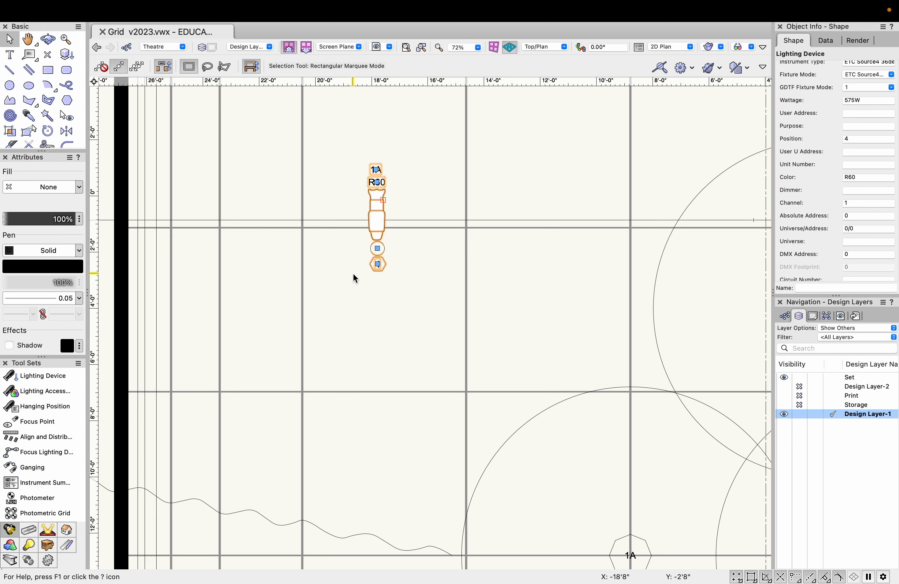
click(399, 323)
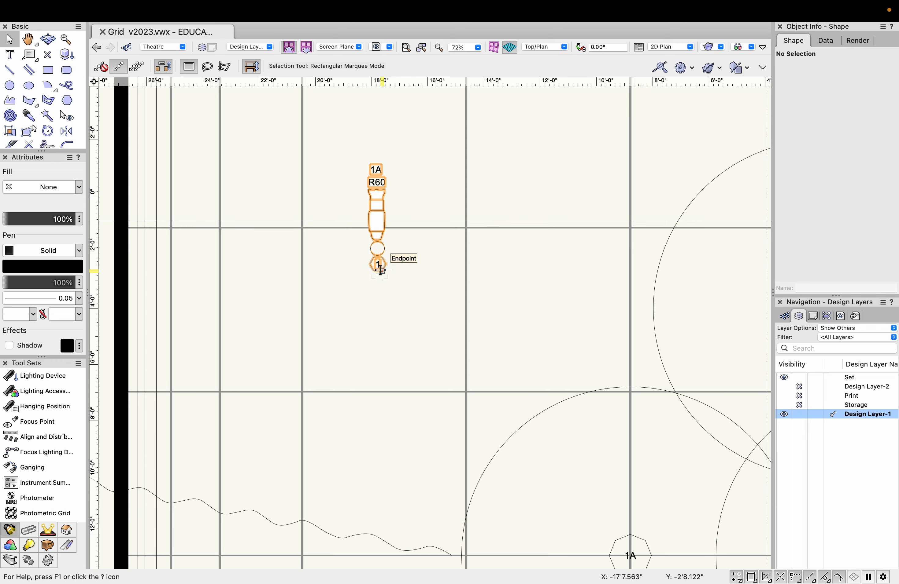
Draw a line about 24'7" long at 135° from the centre of the uppermost acting-area circle.
scroll(412, 335, down, 5)
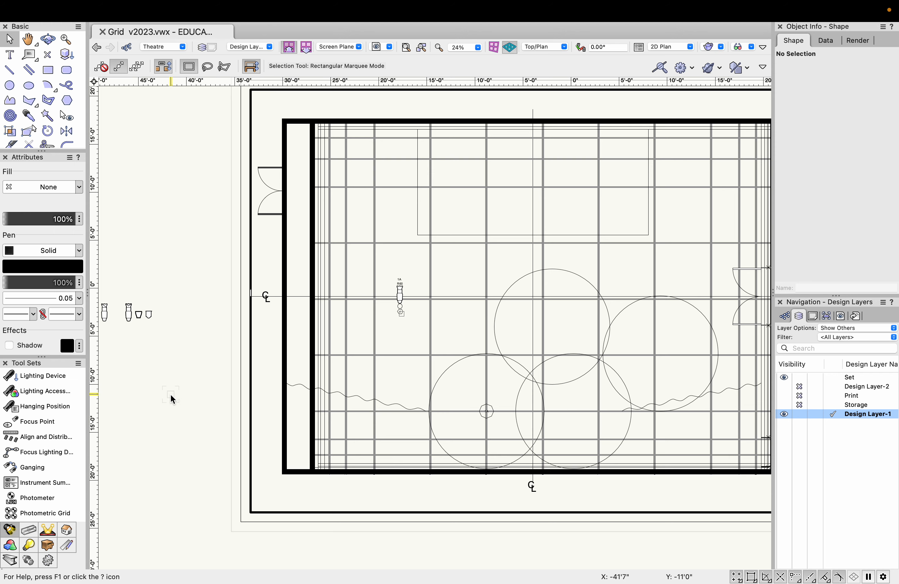
scroll(172, 395, down, 5)
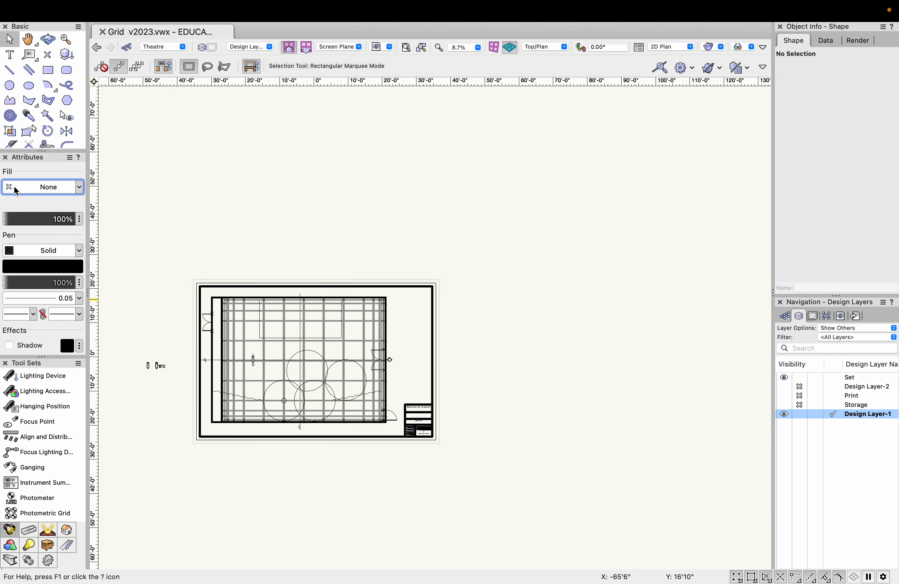
click(11, 71)
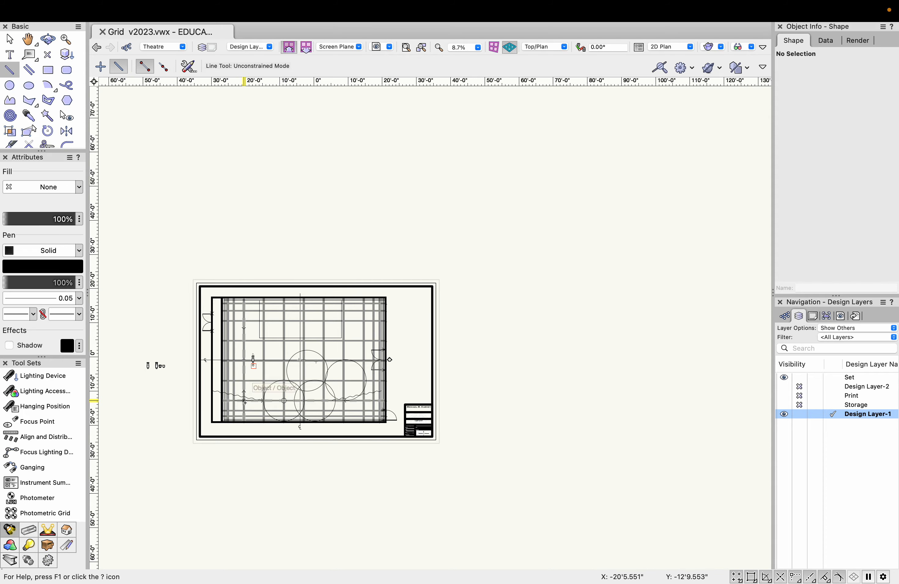
scroll(250, 407, up, 5)
scroll(249, 407, up, 2)
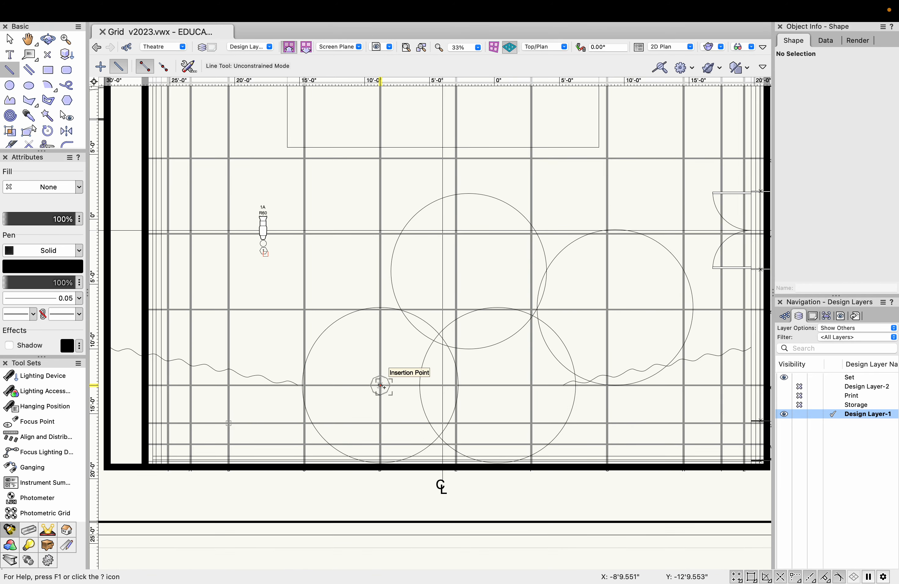
click(469, 271)
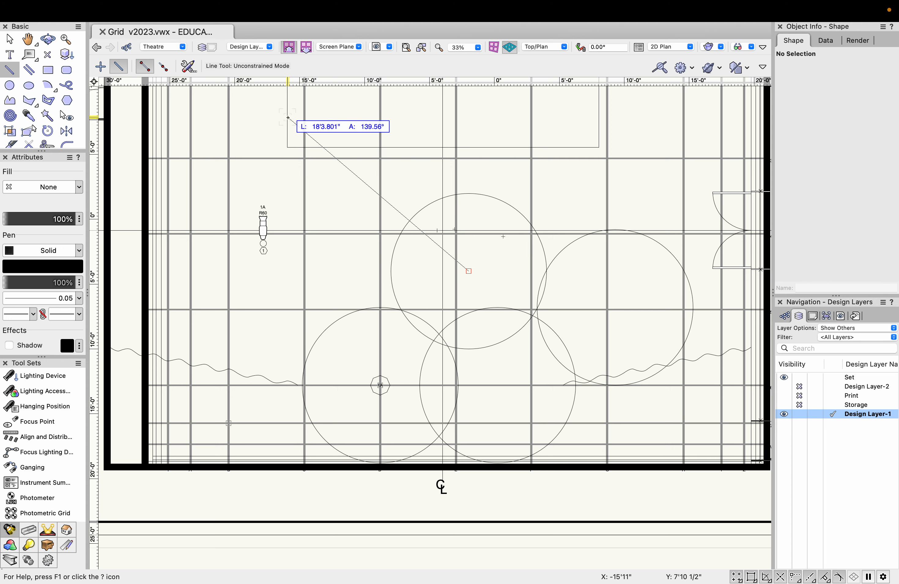
scroll(261, 192, down, 3)
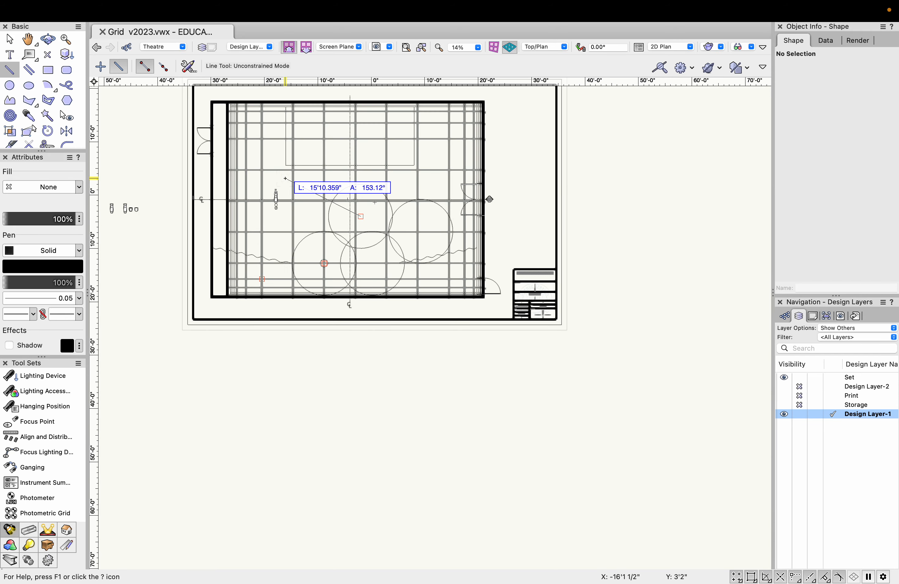
scroll(262, 139, up, 4)
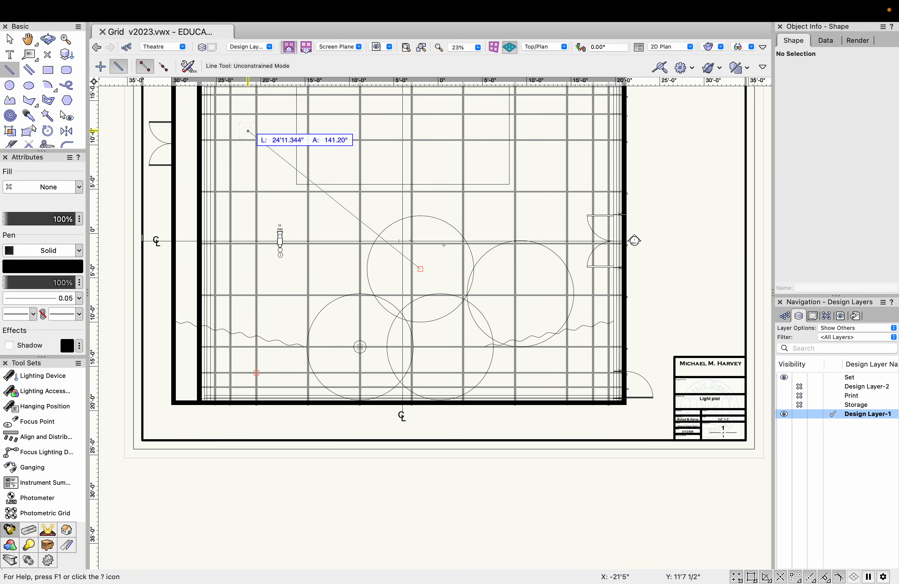
key(Tab)
key(Tab)
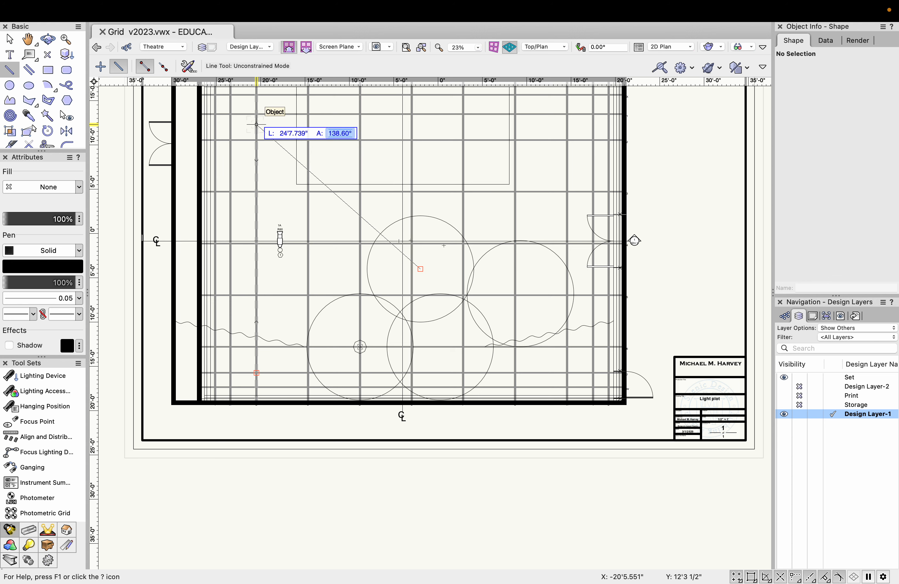
text(135)
key(Tab)
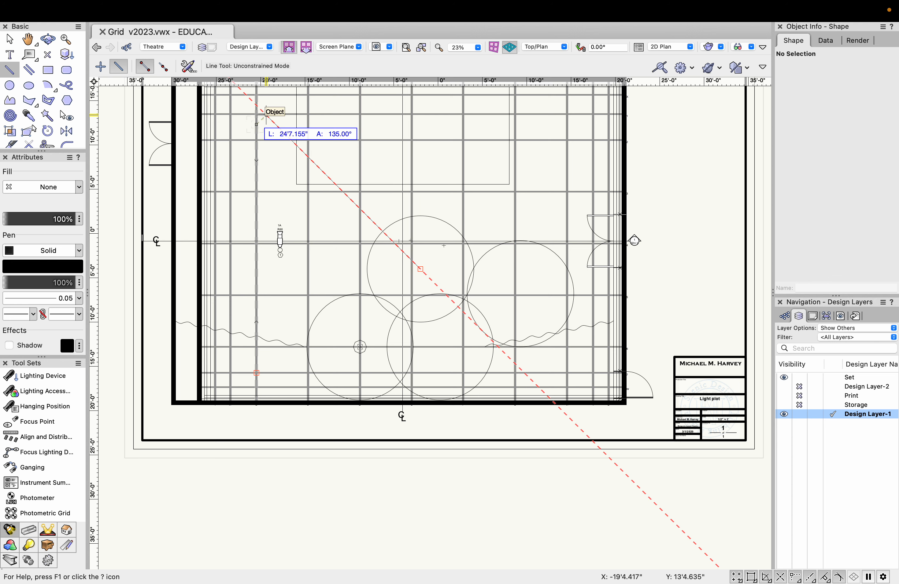
click(266, 115)
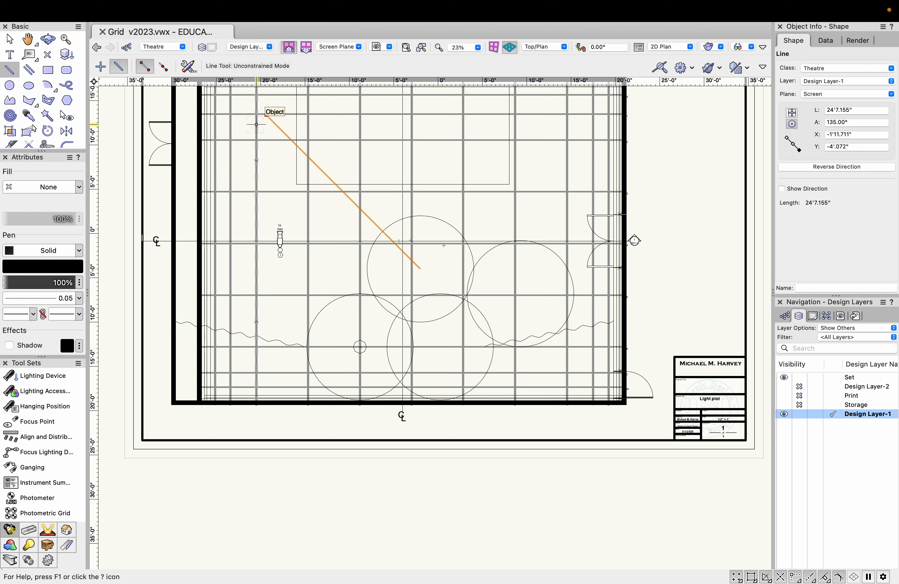
Draw a second line about 23'2" long from the same circle centre, at -90° relative to the first line.
click(420, 269)
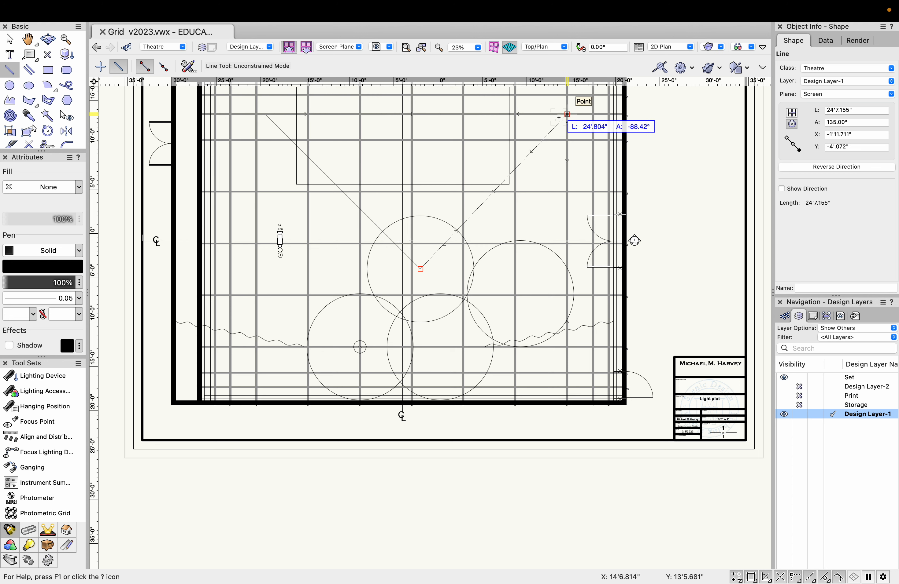
key(Tab)
key(Tab)
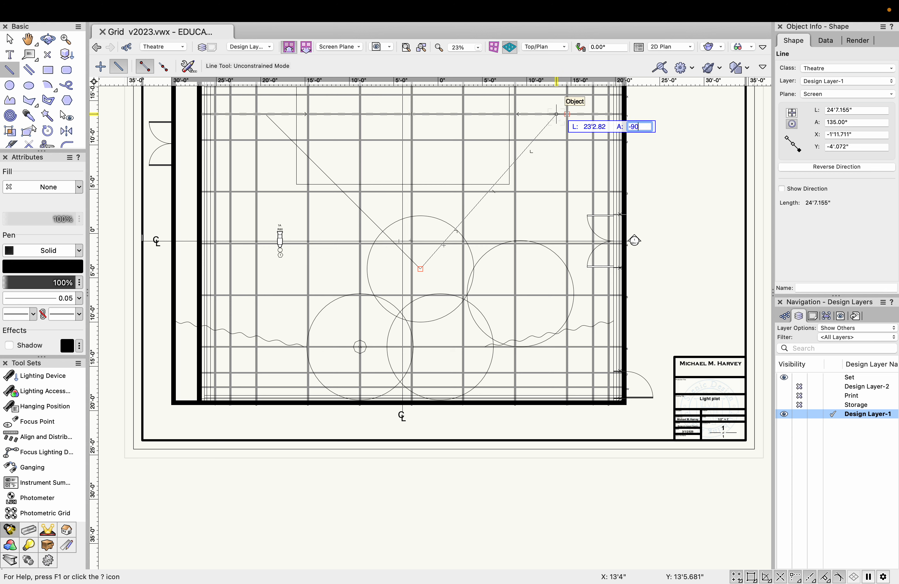
key(Return)
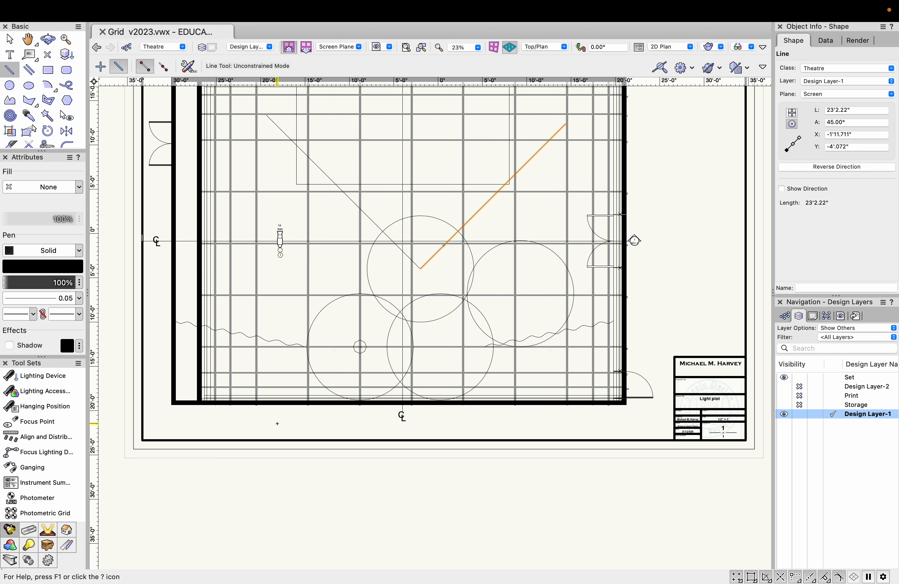
Group the two angled lines and move the group so its vertex sits on the centre of the lower middle acting-area circle.
key(x)
shift+click(354, 203)
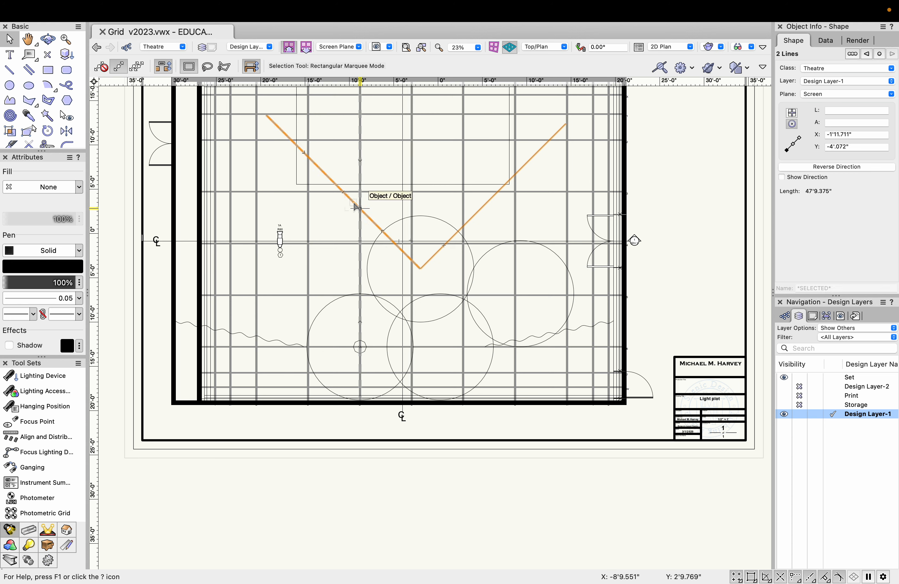
key(super+g)
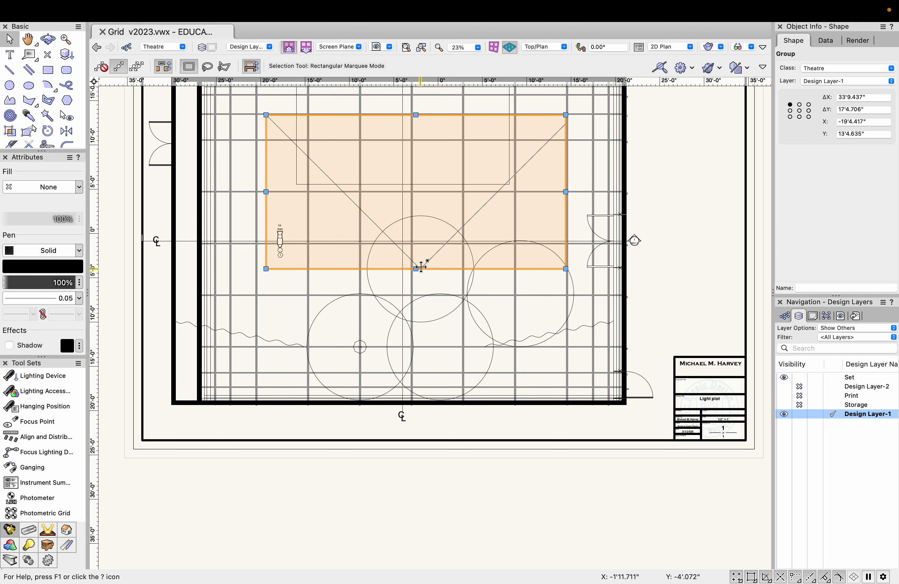
drag(420, 269, 438, 347)
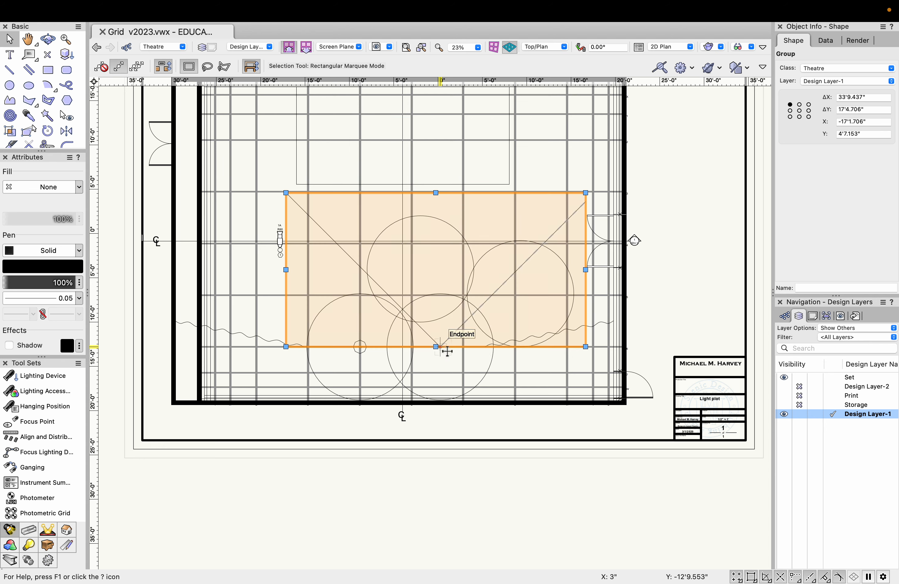
click(668, 199)
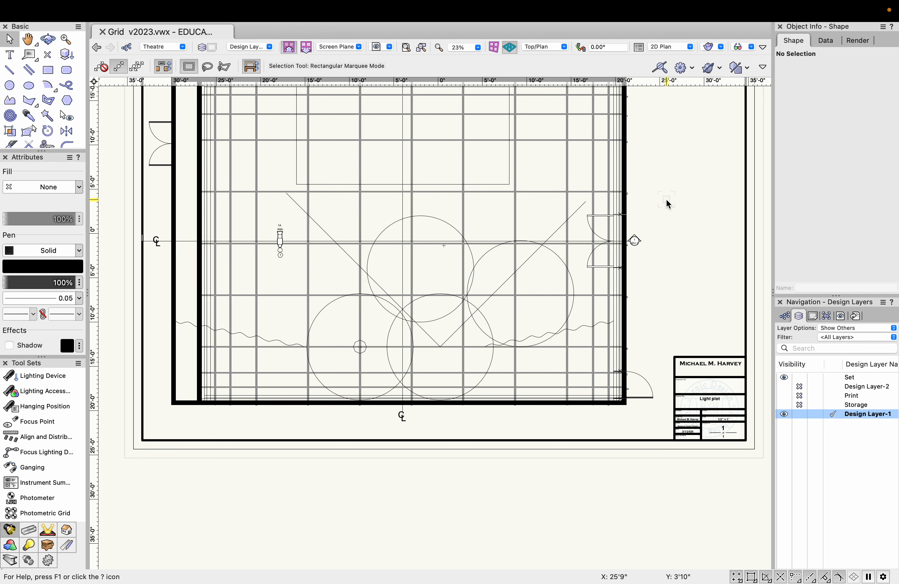
Move the hung fixture onto the vertical pipe where it crosses the upstage-left-slanting arm of the angle guide, and check its properties.
drag(280, 237, 308, 214)
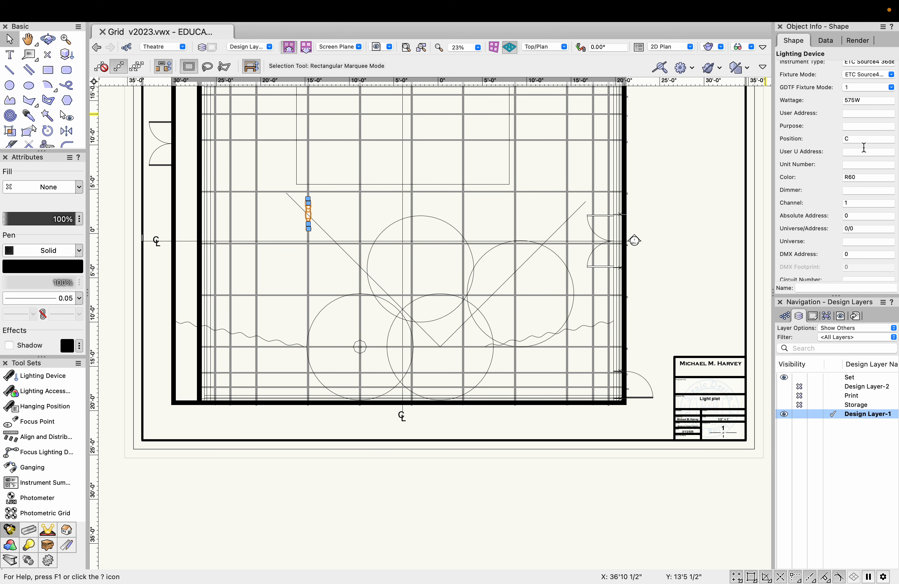
scroll(863, 146, up, 2)
scroll(863, 146, up, 4)
scroll(863, 146, down, 3)
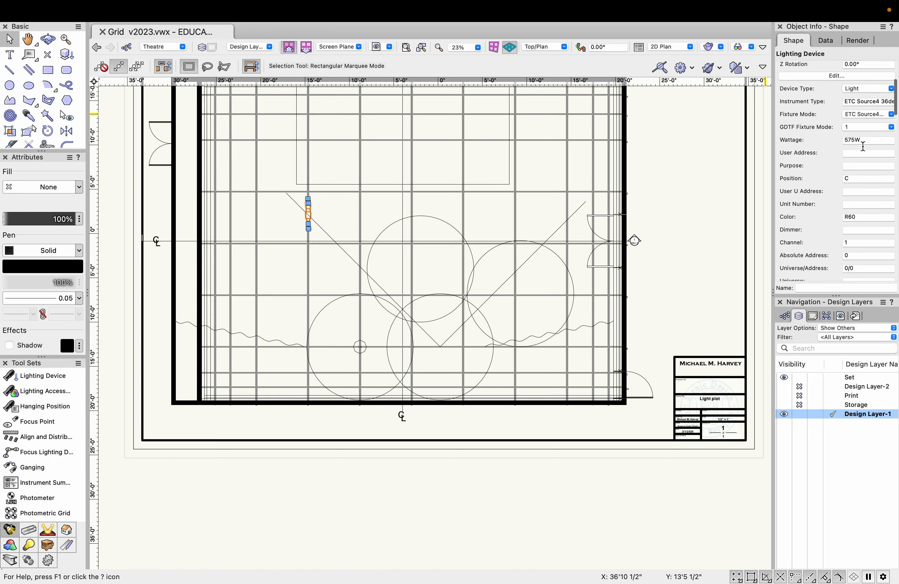
Examine the spare fixture symbols beside the sheet, the available drawing and lighting tools, and the overall plot.
scroll(504, 301, down, 3)
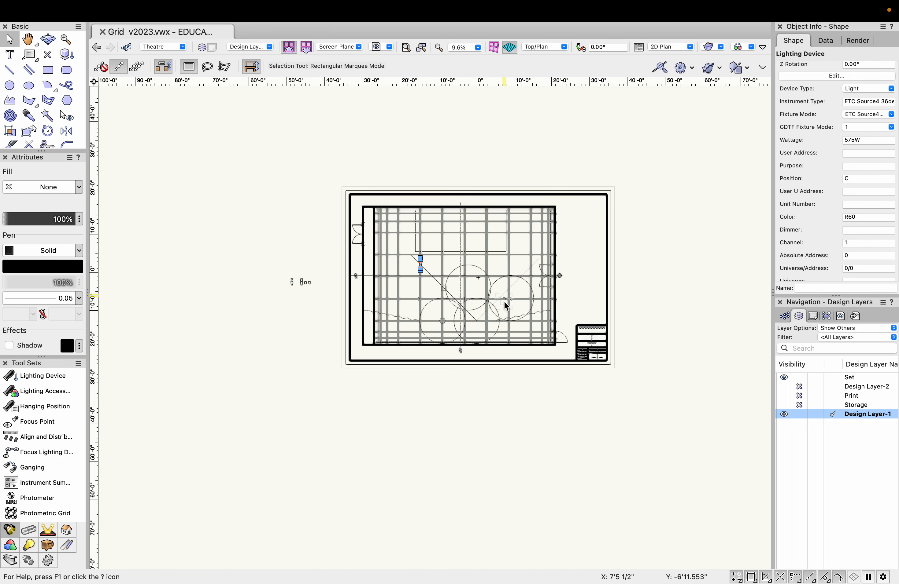
scroll(294, 292, up, 6)
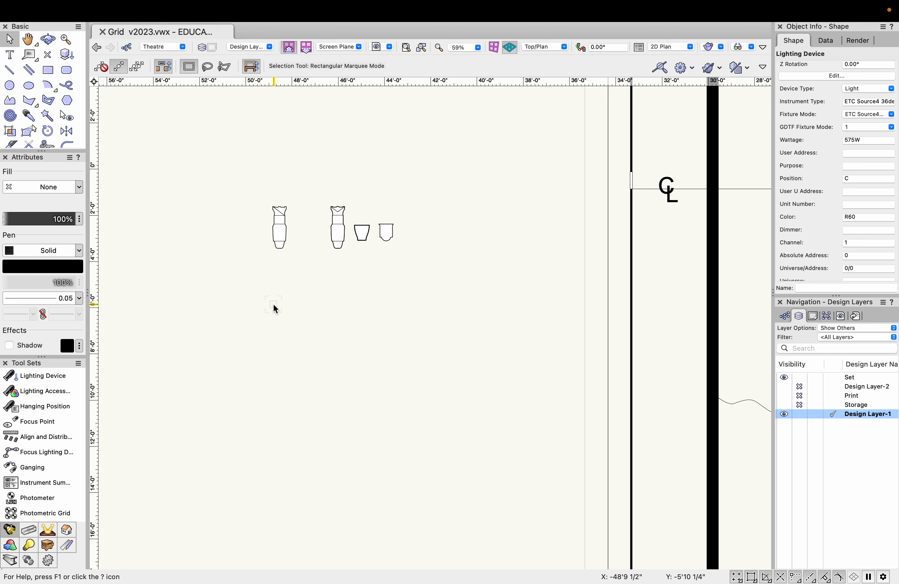
scroll(295, 343, down, 5)
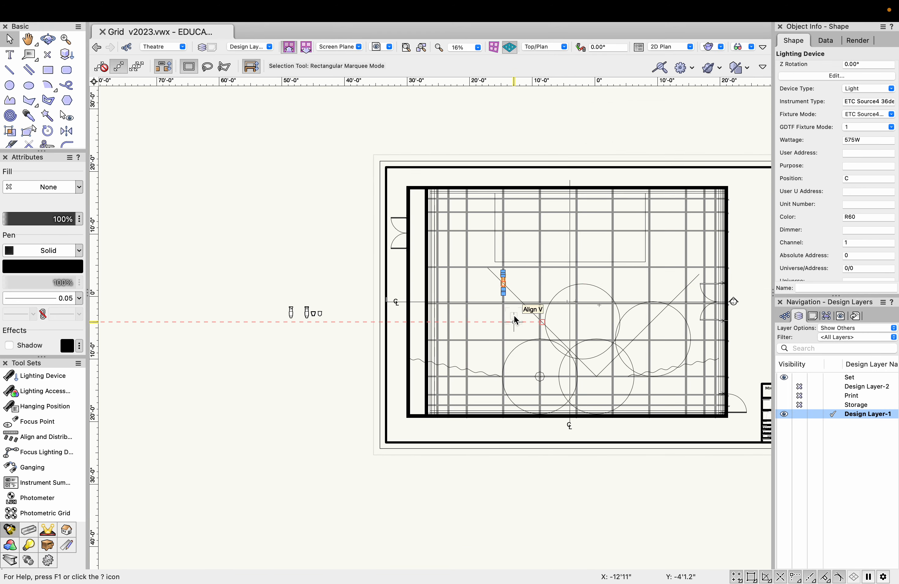
scroll(320, 414, down, 2)
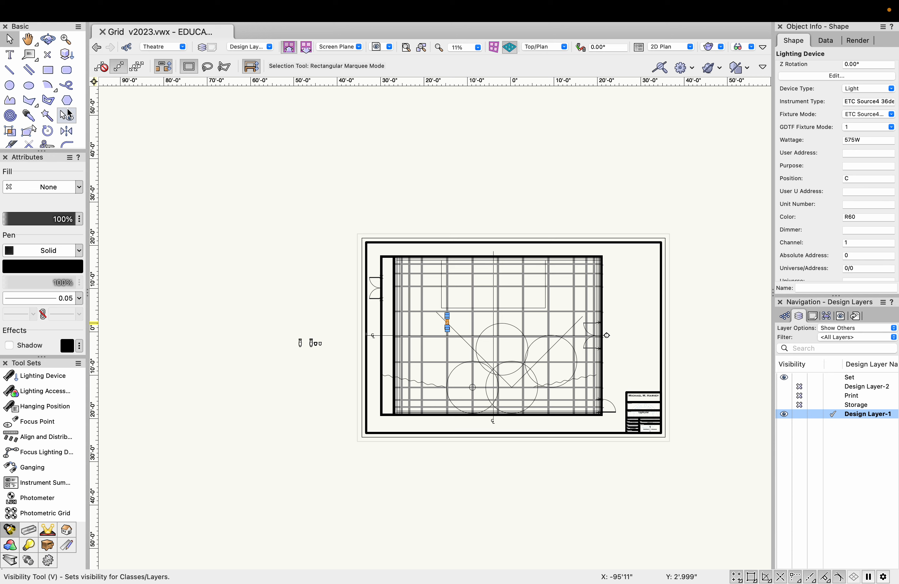
scroll(69, 114, down, 1)
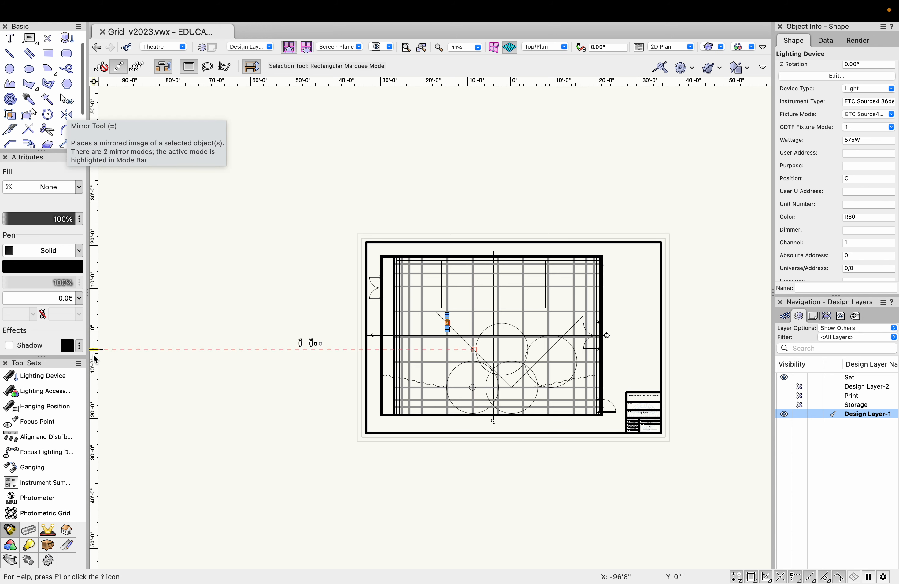
scroll(59, 483, down, 3)
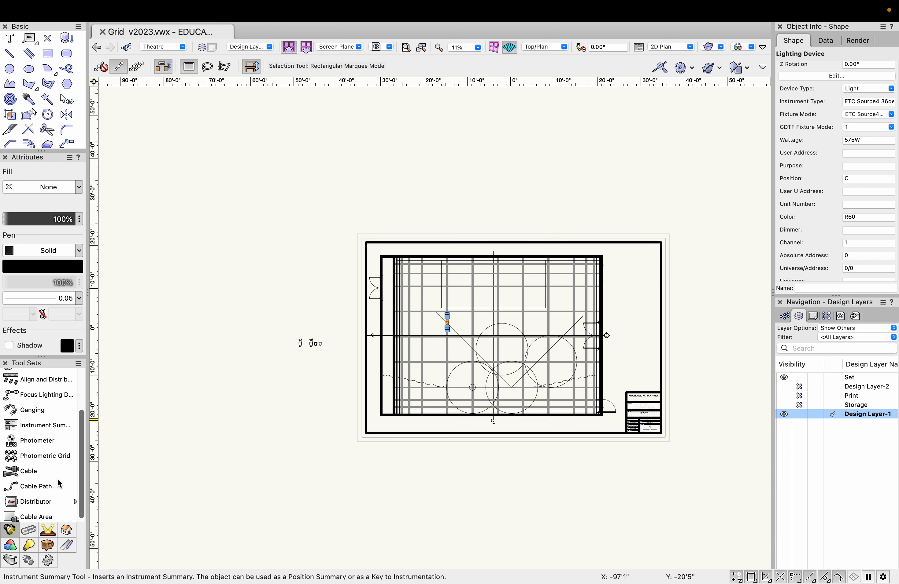
scroll(60, 483, up, 3)
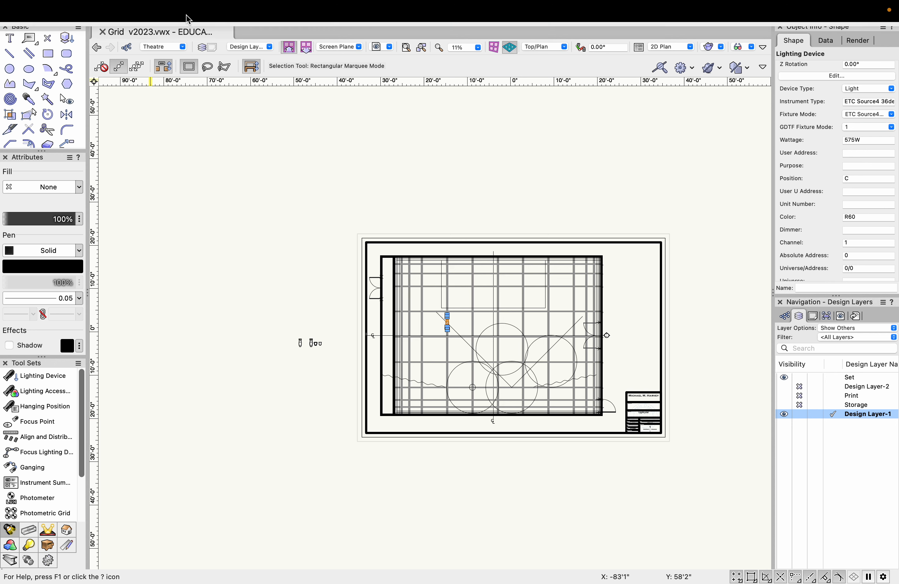
mouse_move(215, 4)
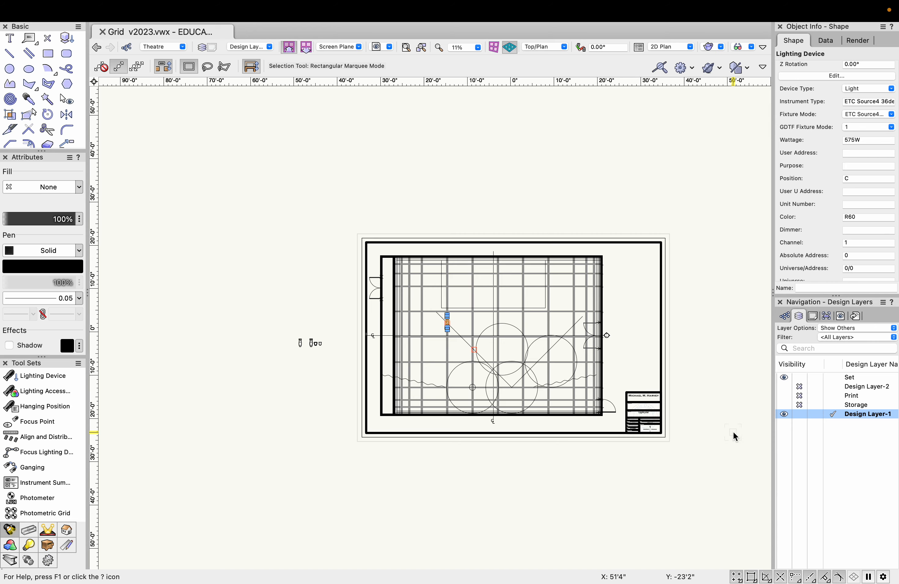
scroll(733, 434, up, 2)
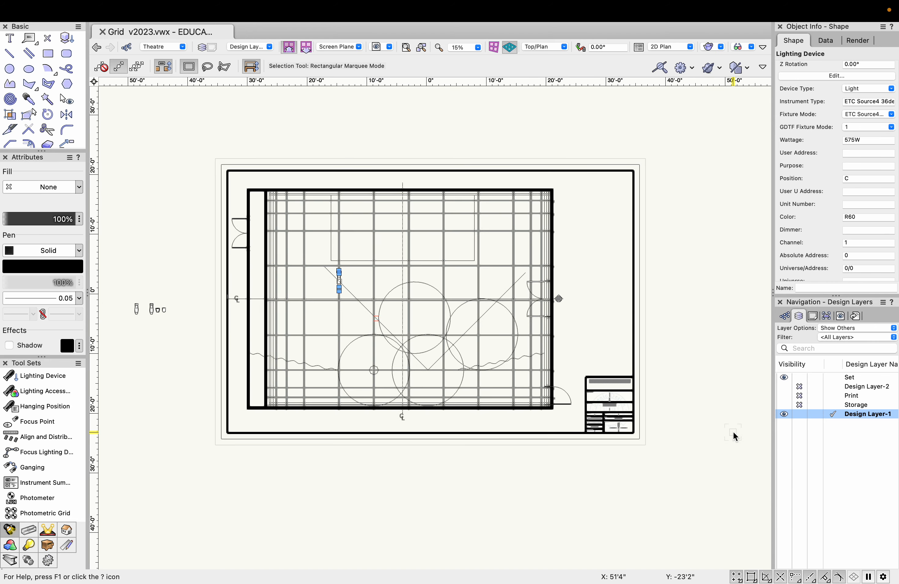